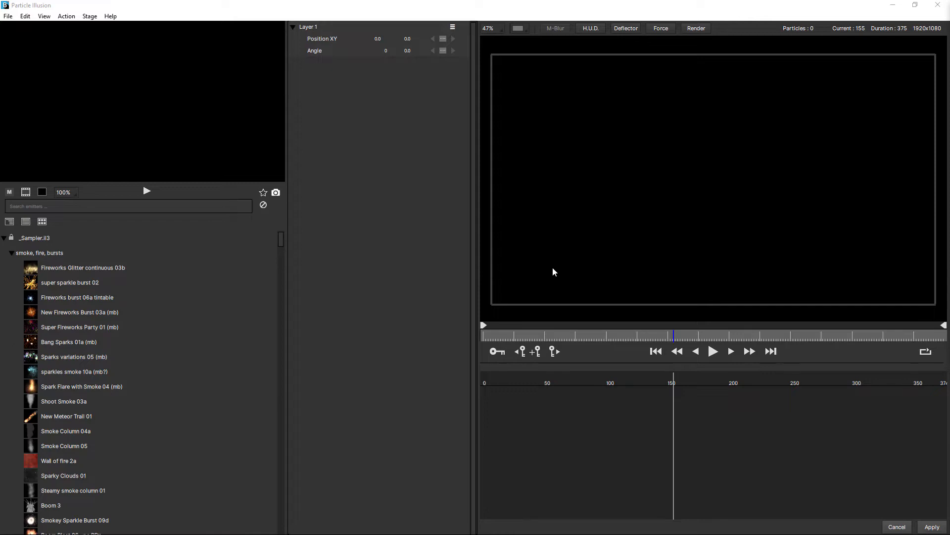
# Find 'basic' in the emitter library and add Basic Emitter to Layer 1.
pyautogui.click(44, 206)
pyautogui.write('basic')
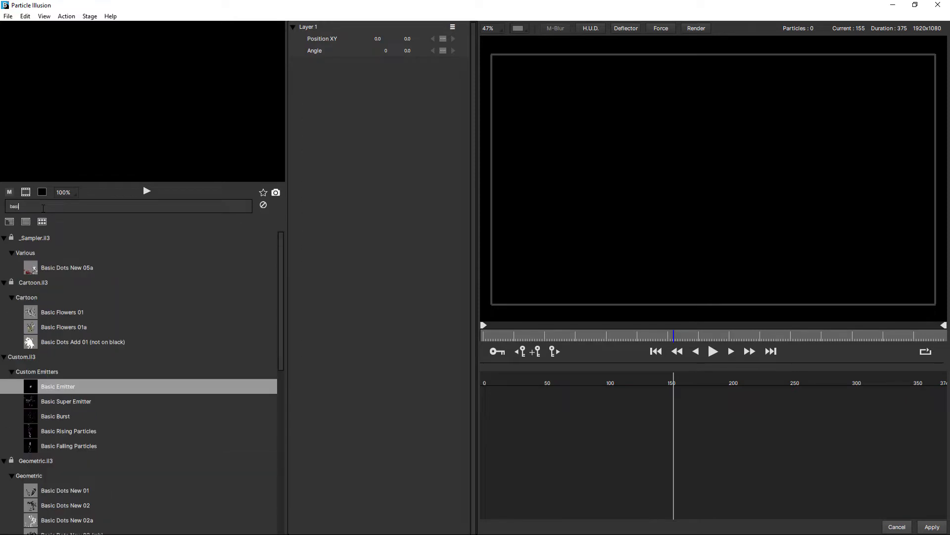
pyautogui.click(32, 390)
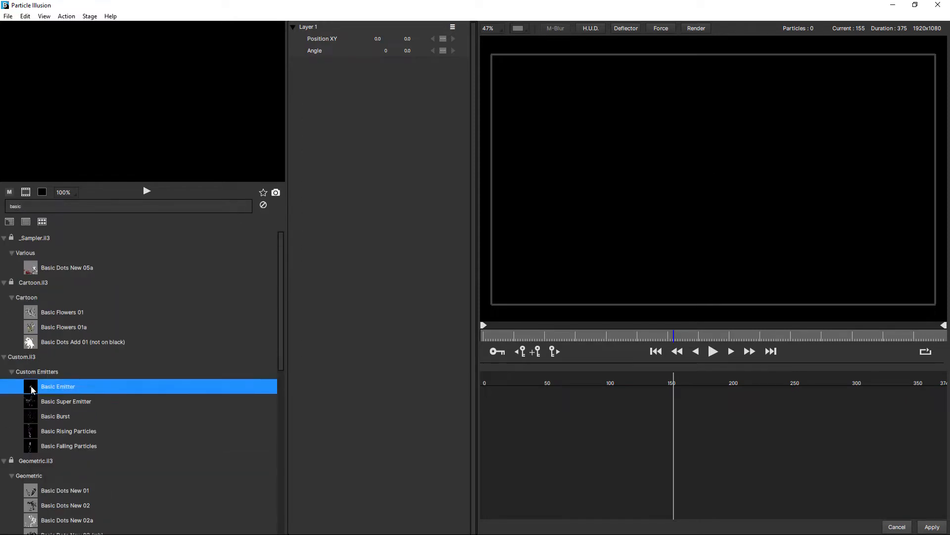
pyautogui.doubleClick(32, 389)
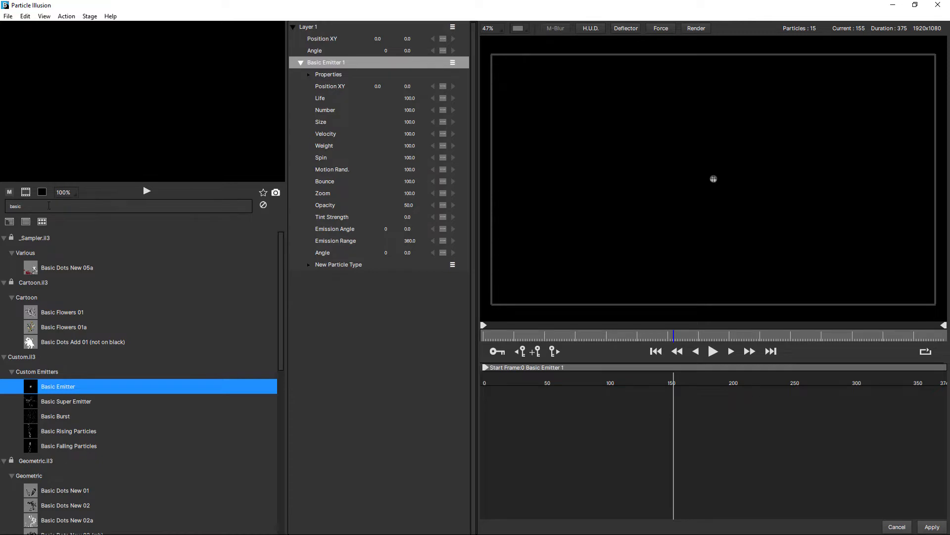
# Load the Edit workspace layout and preview the default emitter animation.
pyautogui.click(44, 17)
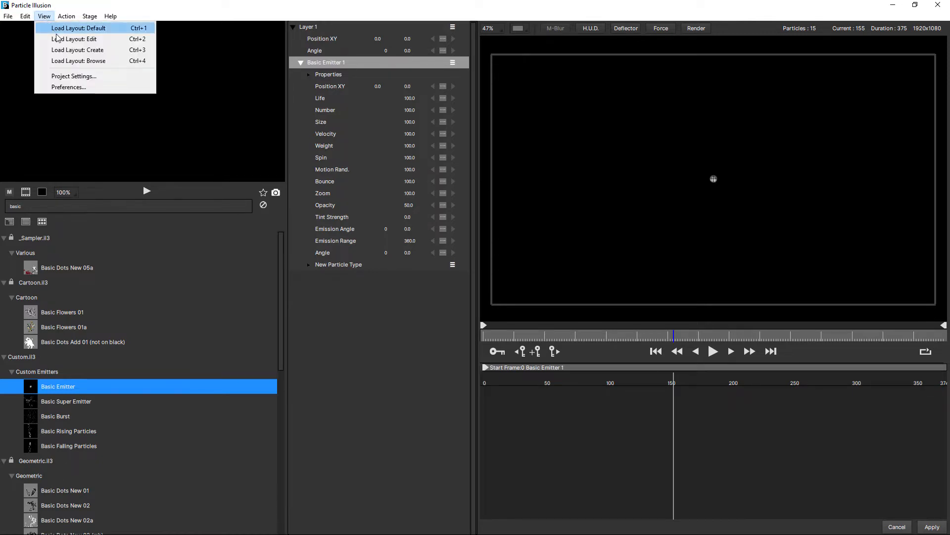
pyautogui.click(58, 38)
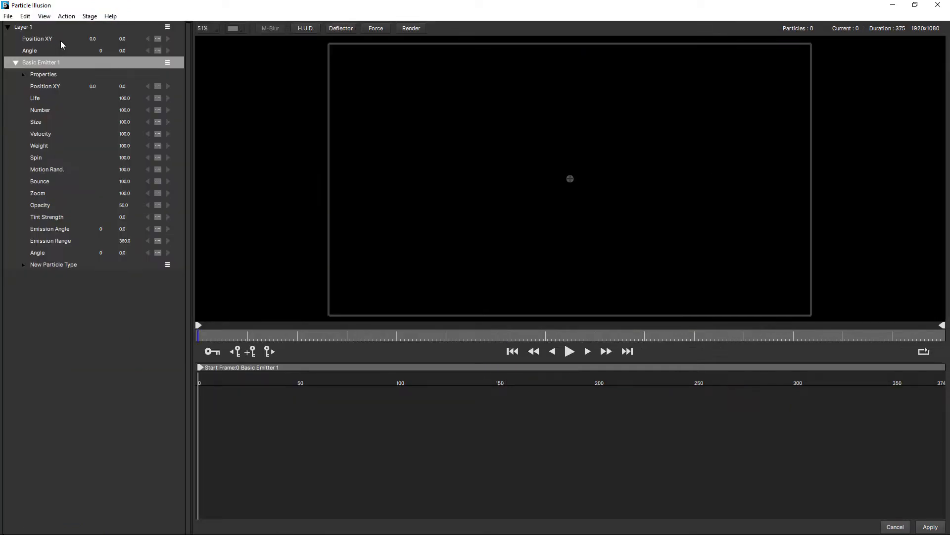
pyautogui.press('space')
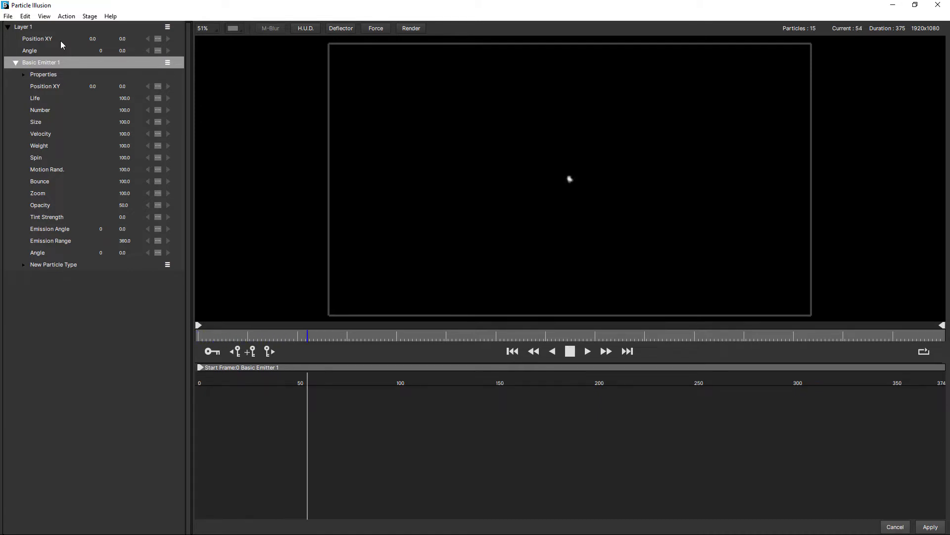
pyautogui.press('space')
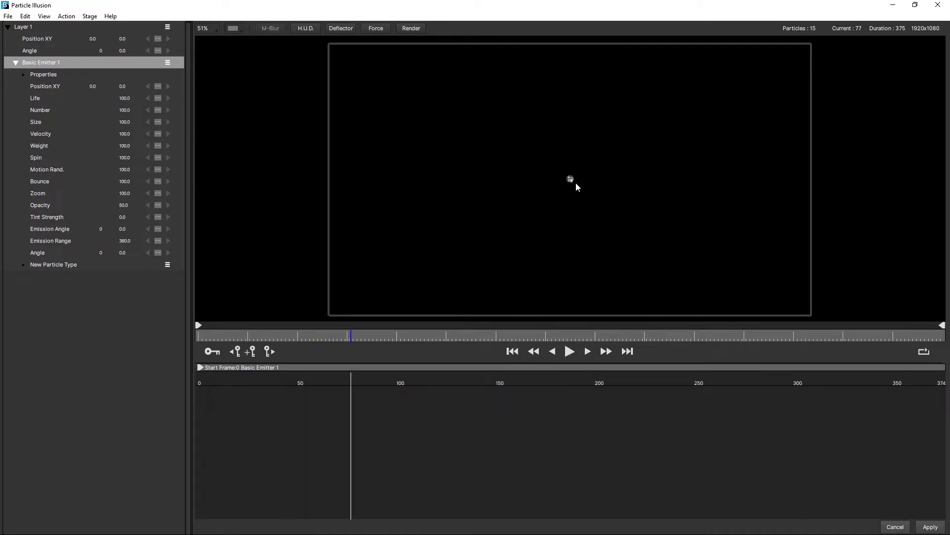
pyautogui.scroll(2, 575, 178)
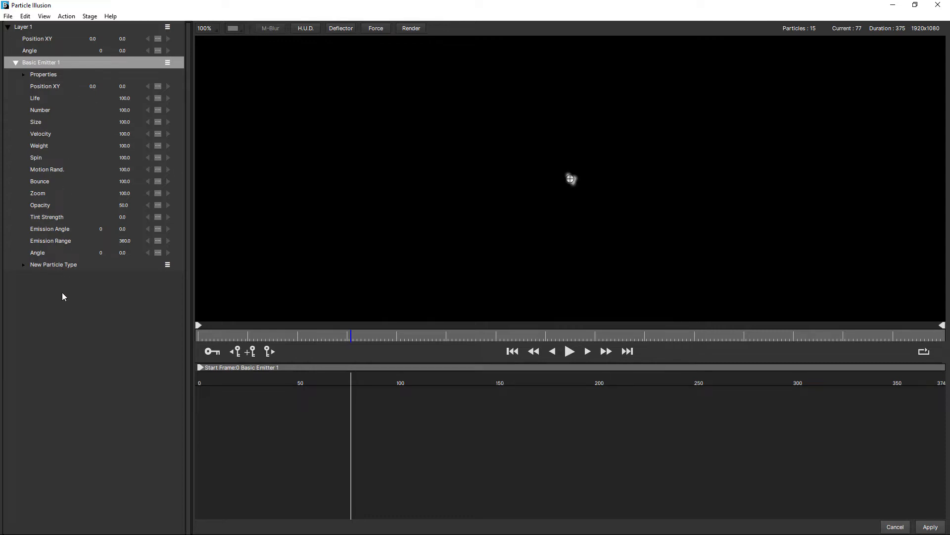
pyautogui.click(23, 265)
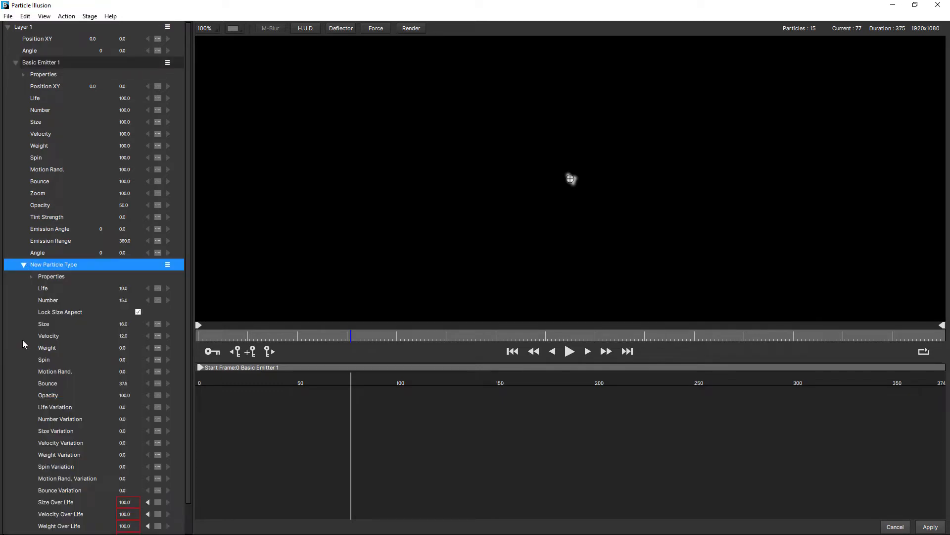
pyautogui.scroll(-1, 25, 370)
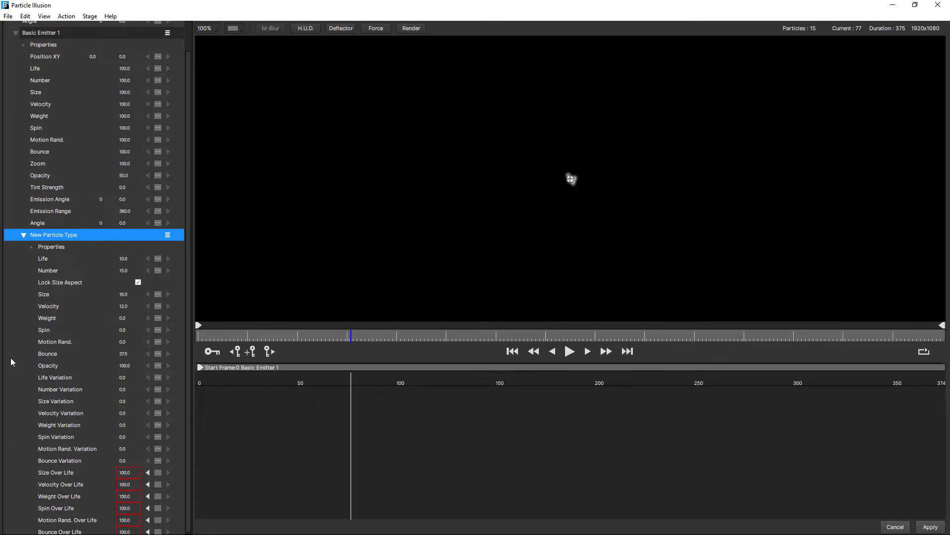
pyautogui.scroll(1, 11, 357)
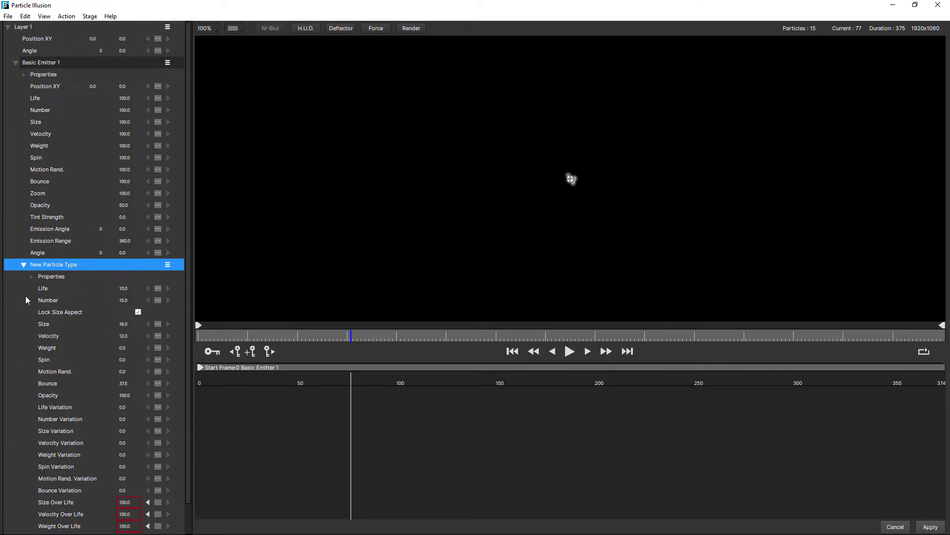
# Change Basic Emitter 1's shape to Area in its Properties.
pyautogui.click(24, 265)
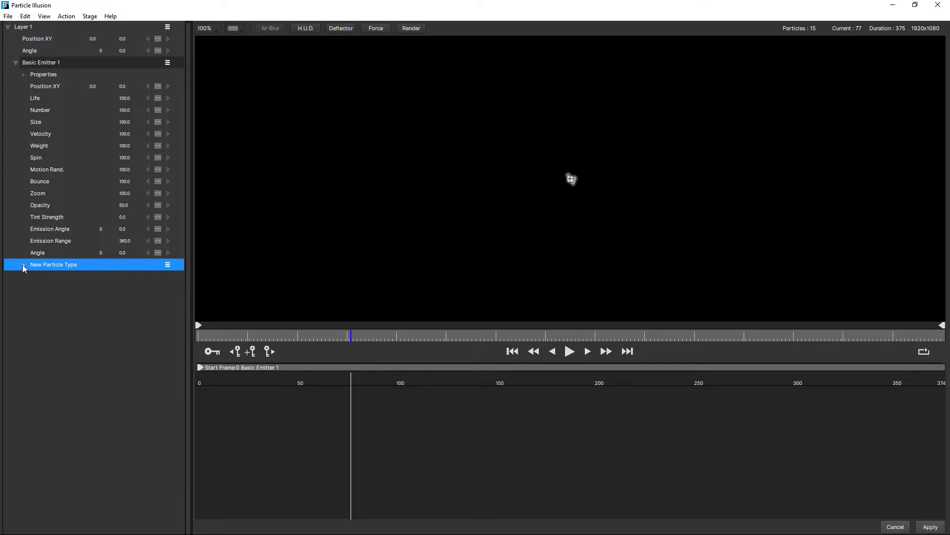
pyautogui.click(22, 75)
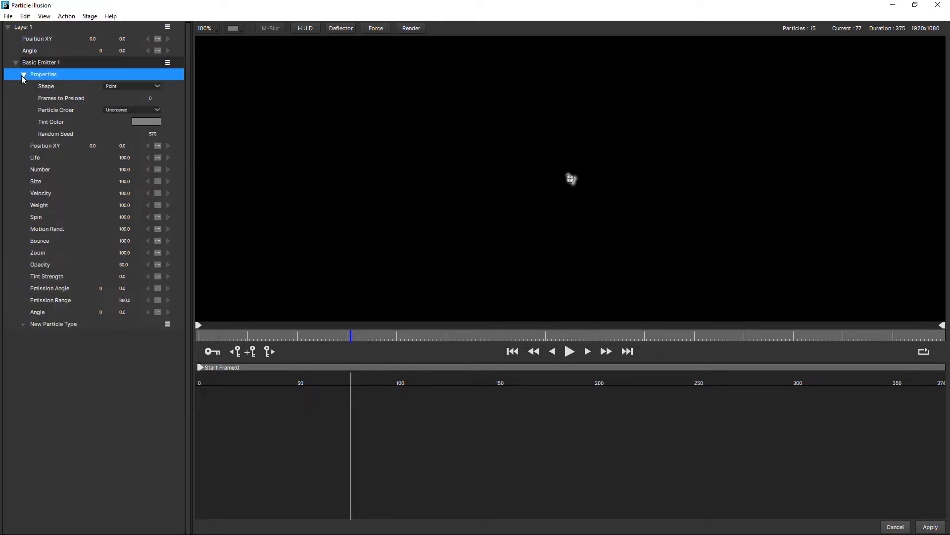
pyautogui.click(139, 86)
pyautogui.click(139, 124)
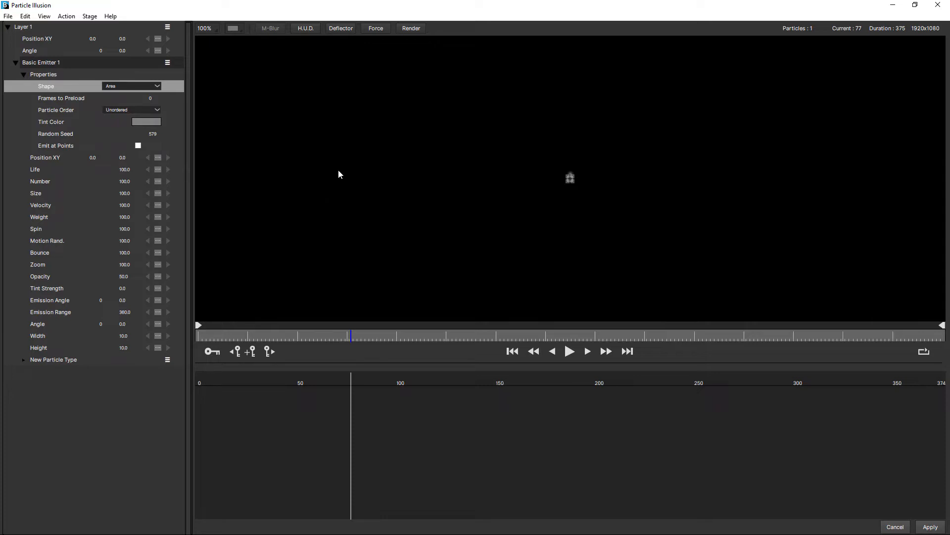
# Size the Area emitter to Width 1920 by Height 1080 and preview the full-frame dust.
pyautogui.click(124, 335)
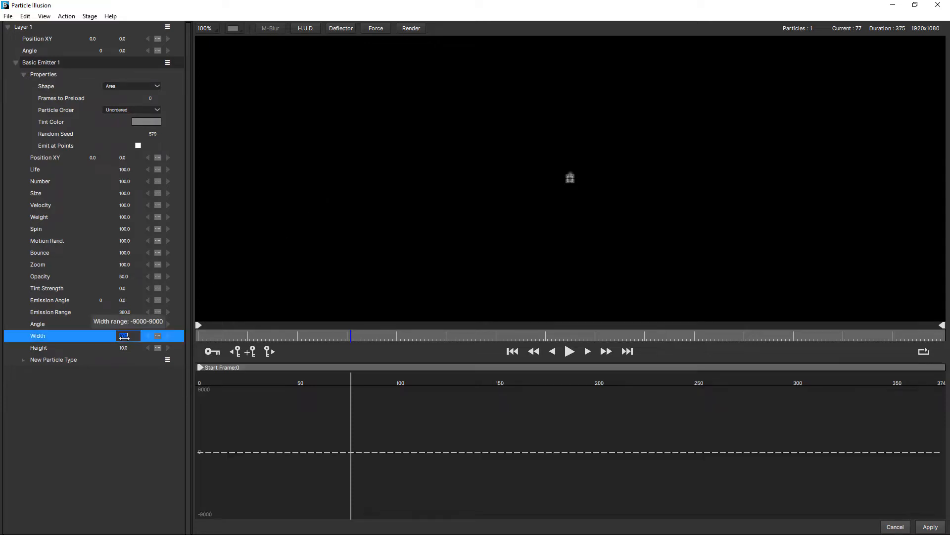
pyautogui.write('1920')
pyautogui.press('Tab')
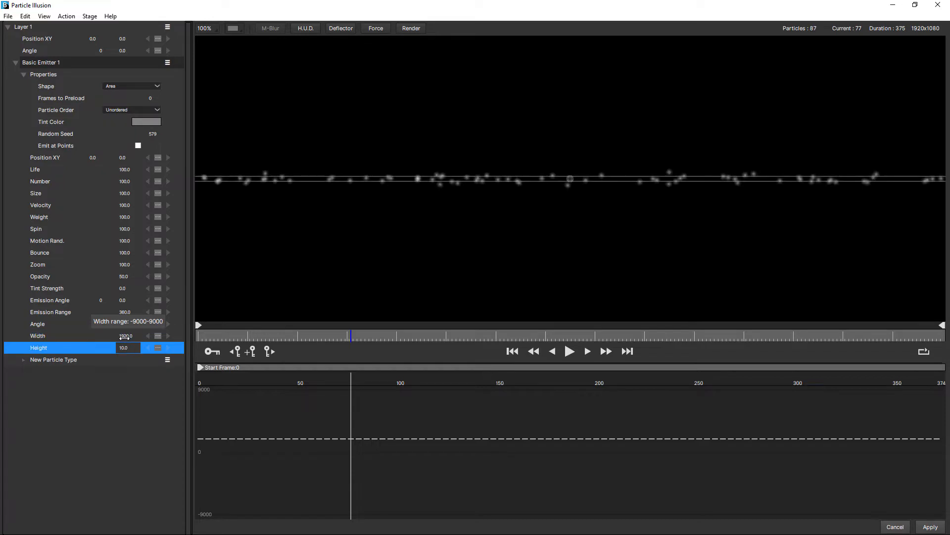
pyautogui.click(123, 351)
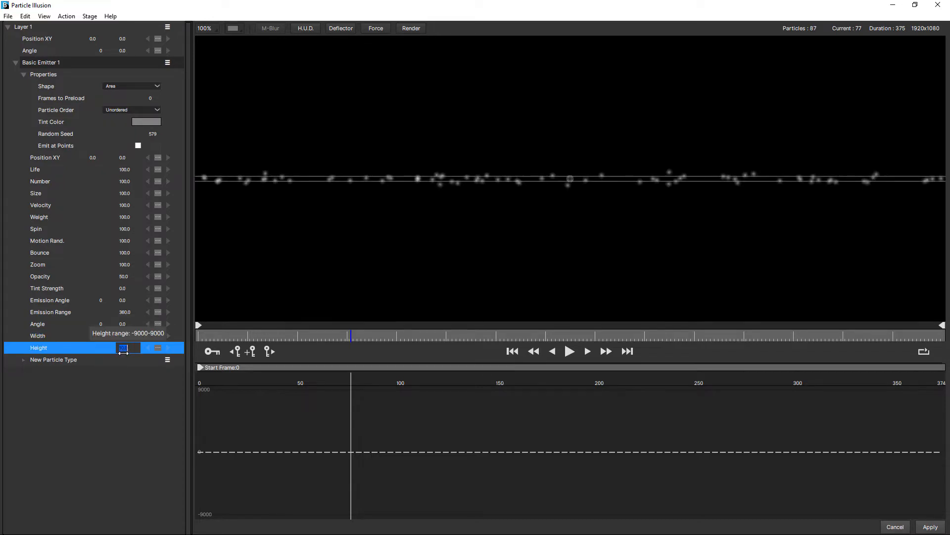
pyautogui.write('108')
pyautogui.press('Return')
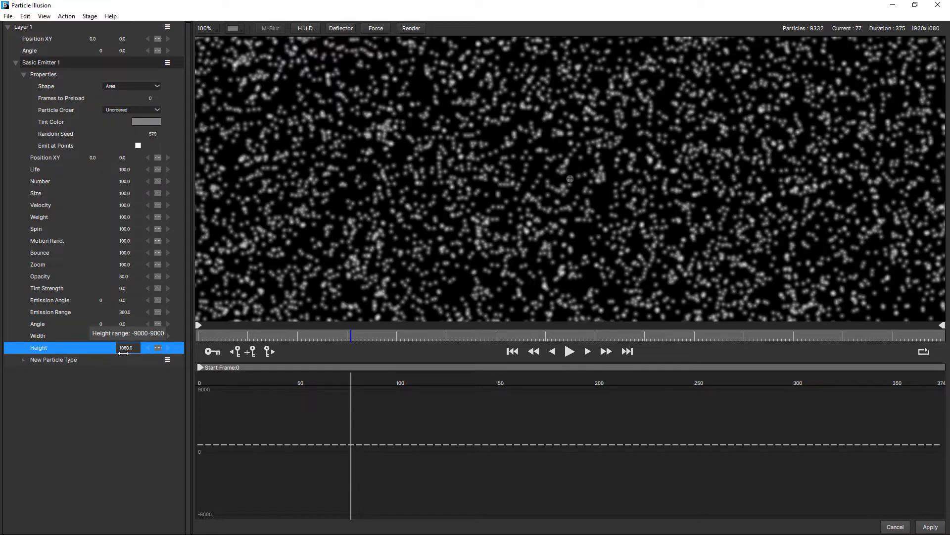
pyautogui.scroll(-1, 458, 236)
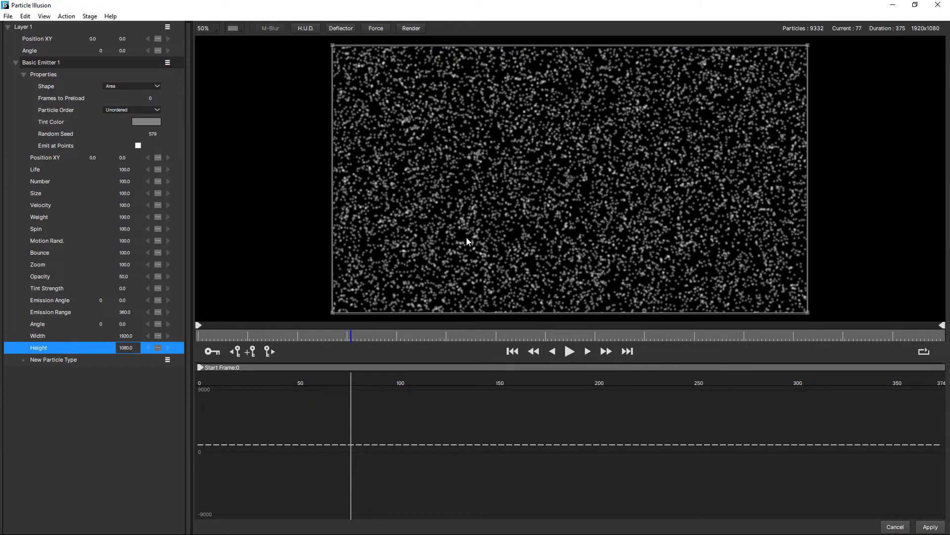
pyautogui.press('space')
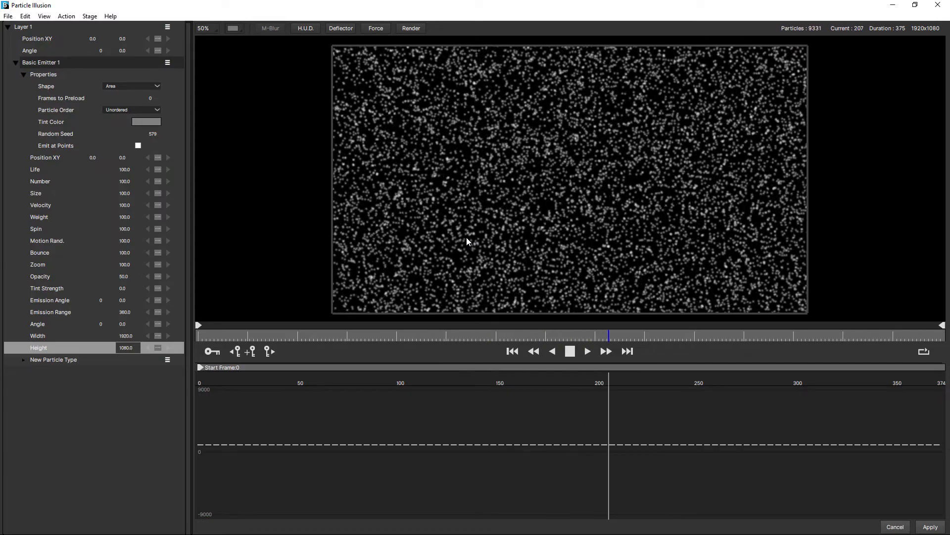
pyautogui.press('space')
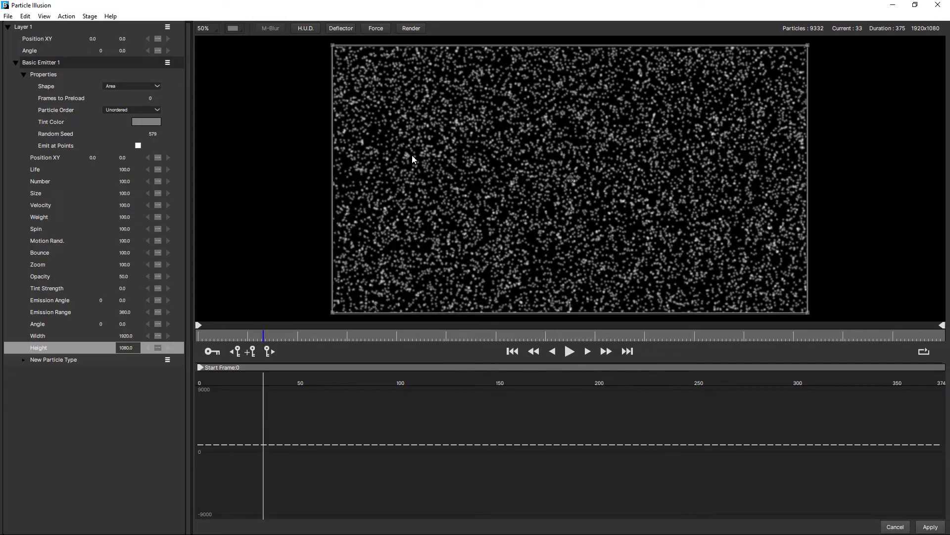
# Rename the emitter's New Particle Type to DUST.
pyautogui.click(24, 76)
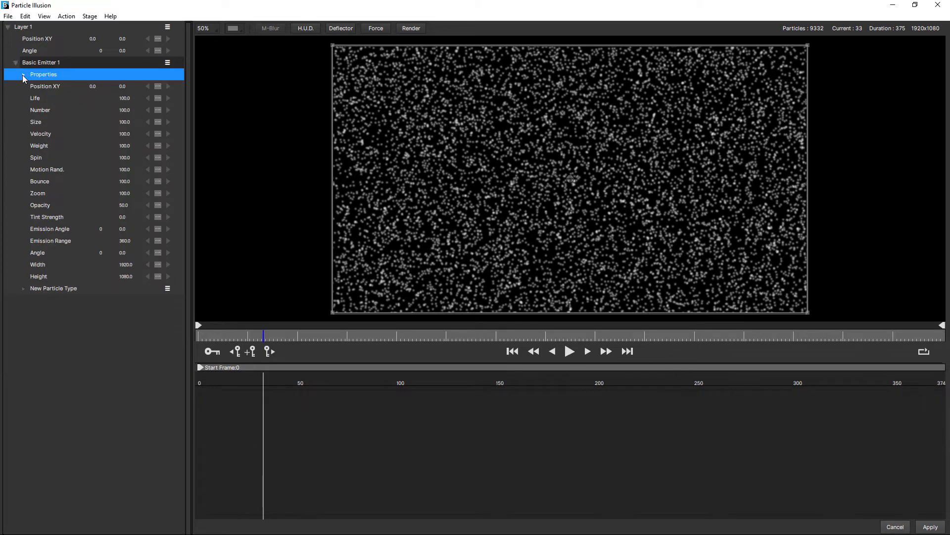
pyautogui.click(23, 289)
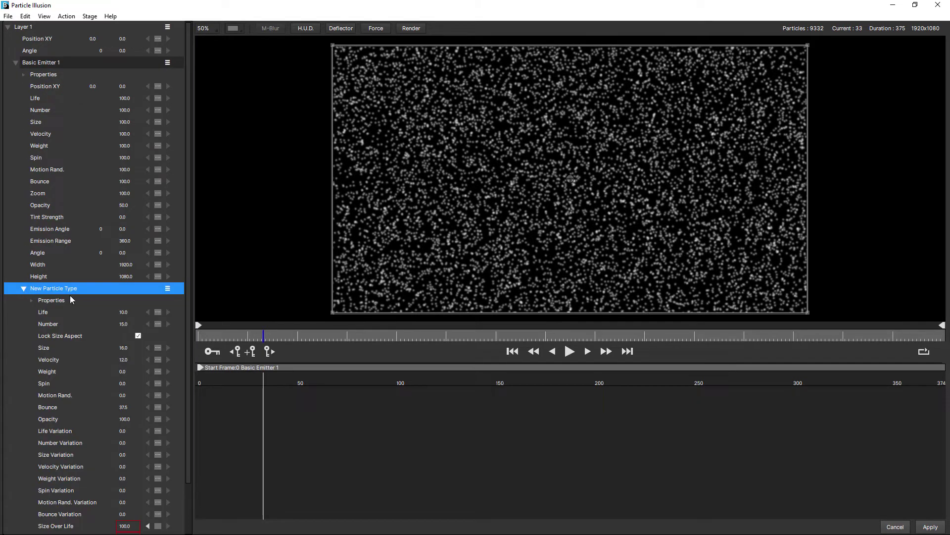
pyautogui.click(167, 288)
pyautogui.click(161, 289)
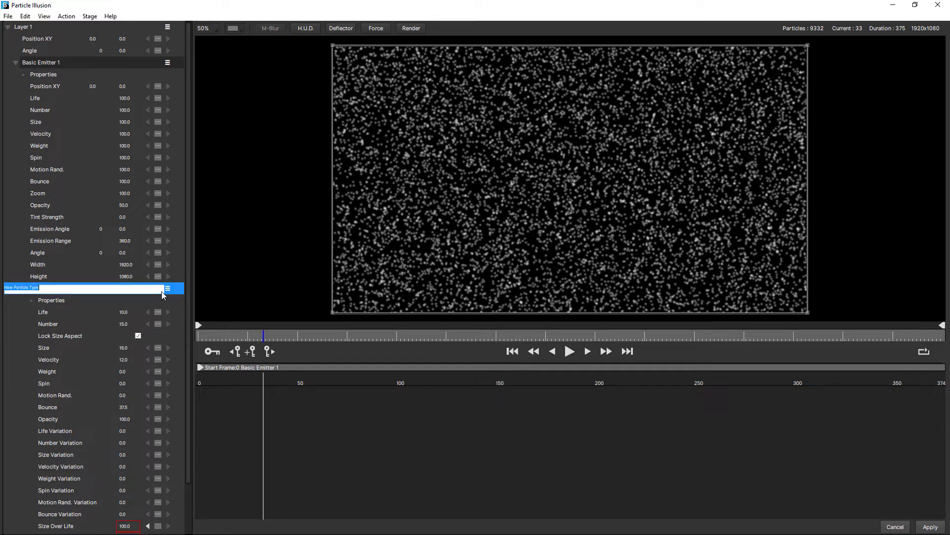
pyautogui.write('DUST')
pyautogui.press('Return')
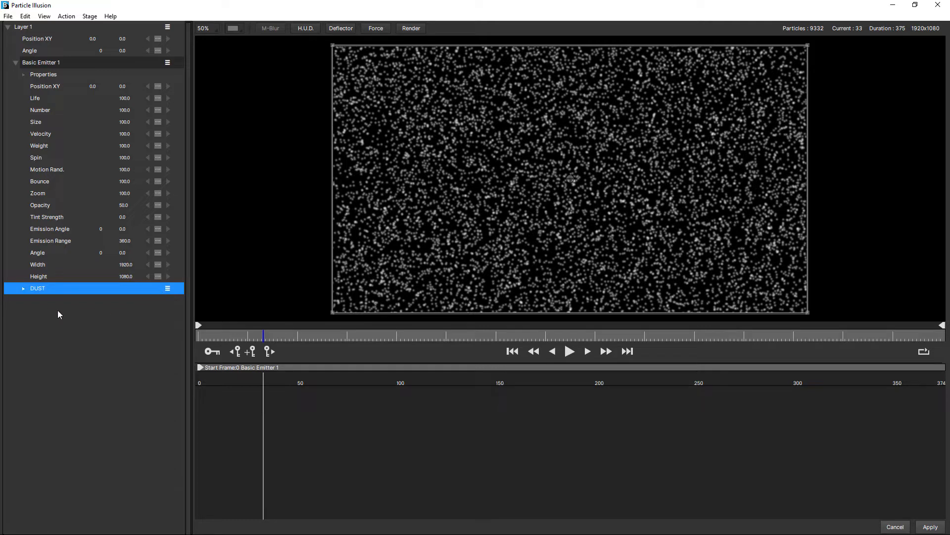
# Inspect DUST's basic blur shape in the Particle Shape Editor and close it.
pyautogui.click(24, 288)
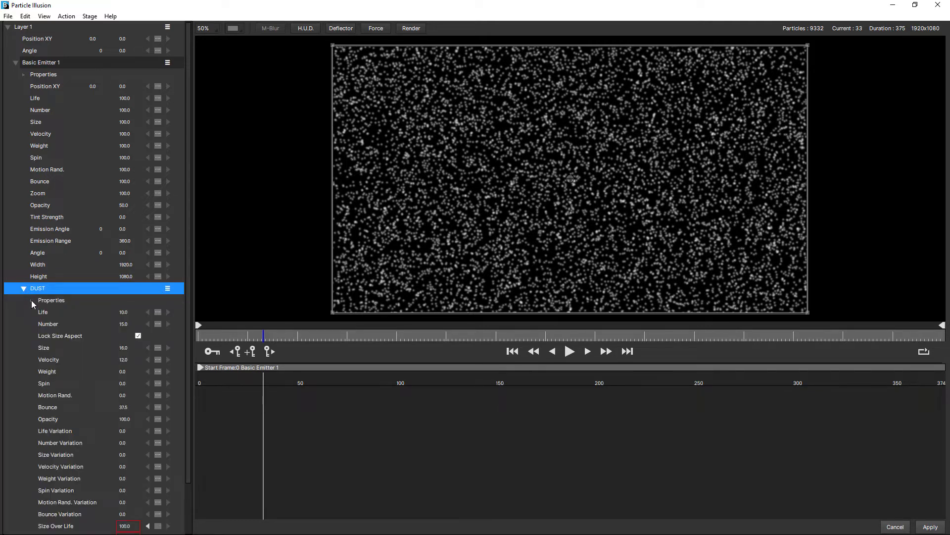
pyautogui.click(31, 300)
pyautogui.click(139, 313)
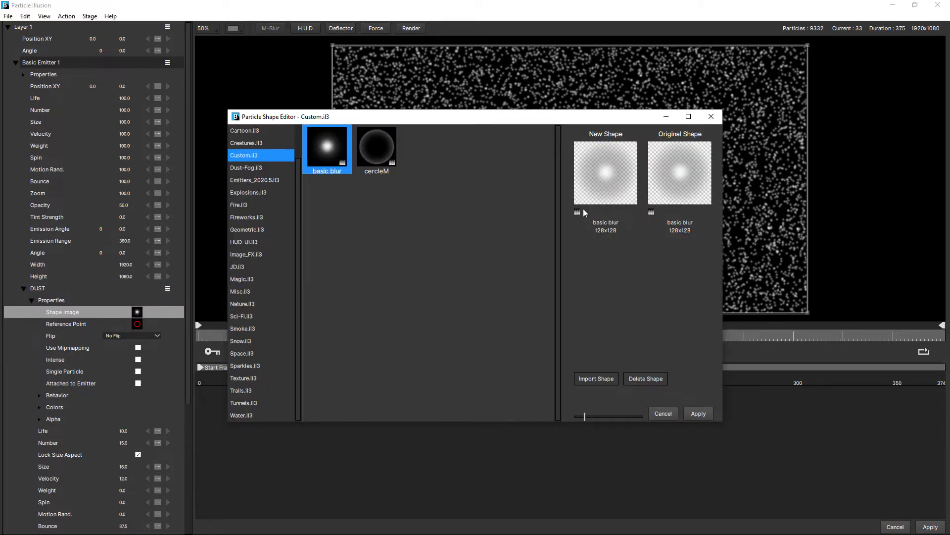
pyautogui.click(699, 415)
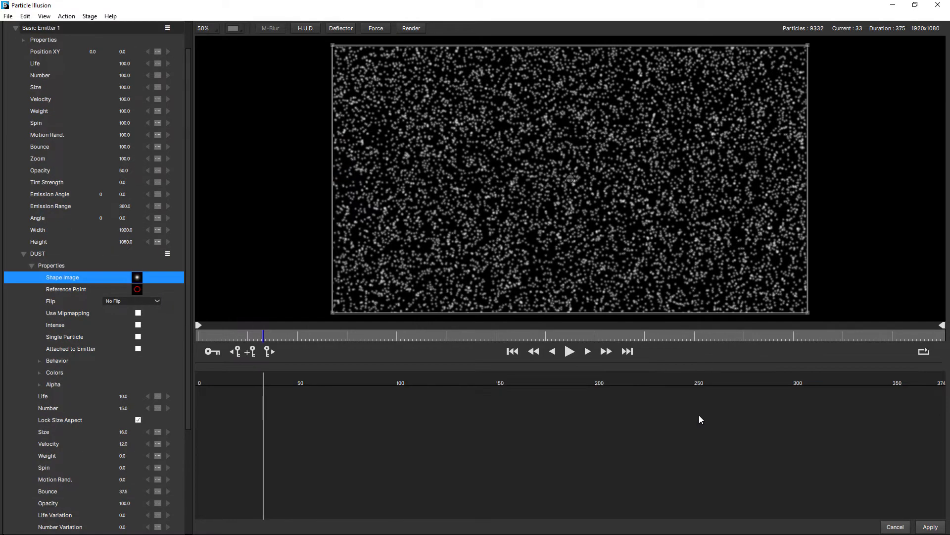
# Add middle and end stops to DUST's colour gradient and make the first stop olive.
pyautogui.click(39, 372)
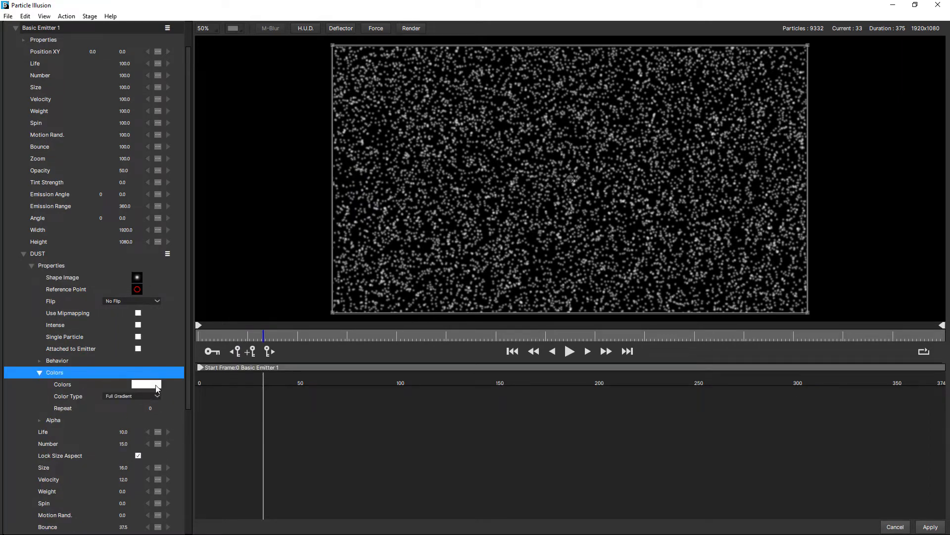
pyautogui.click(153, 384)
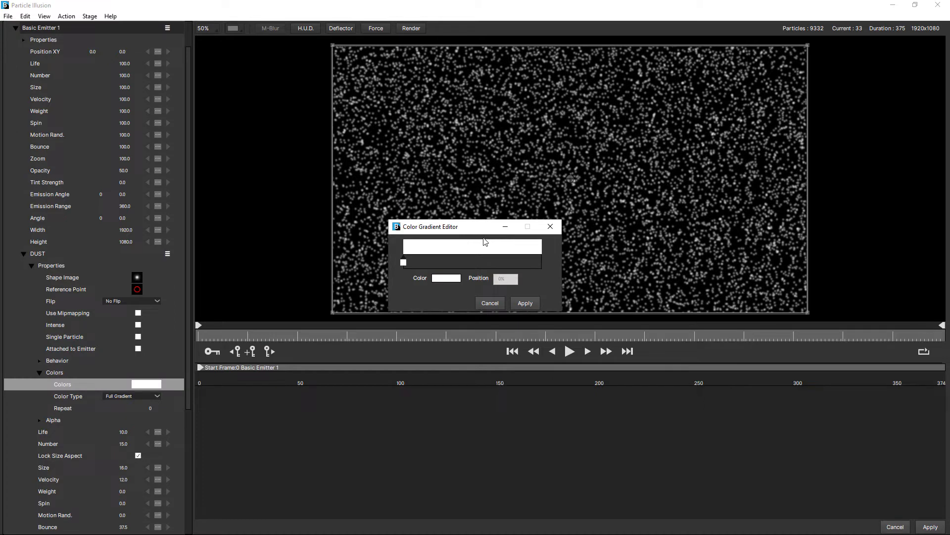
pyautogui.click(468, 260)
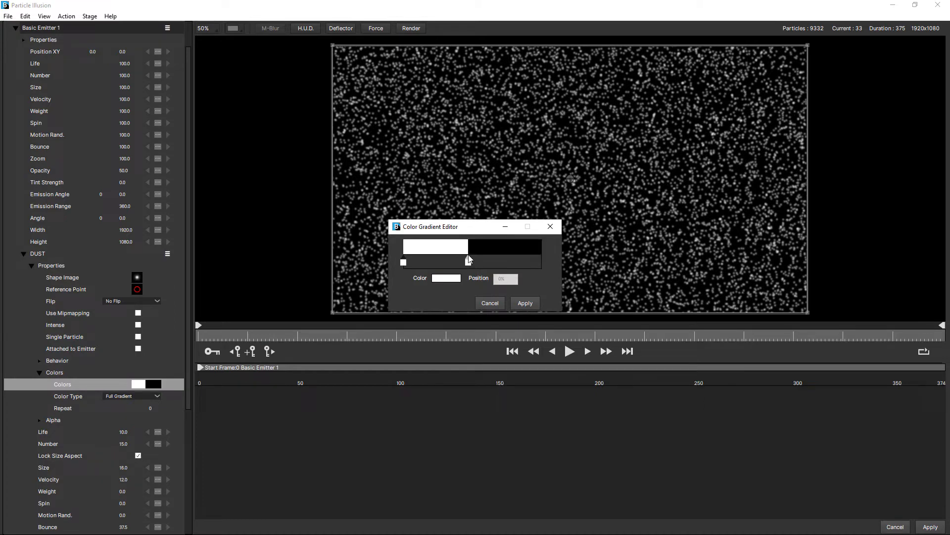
pyautogui.click(539, 260)
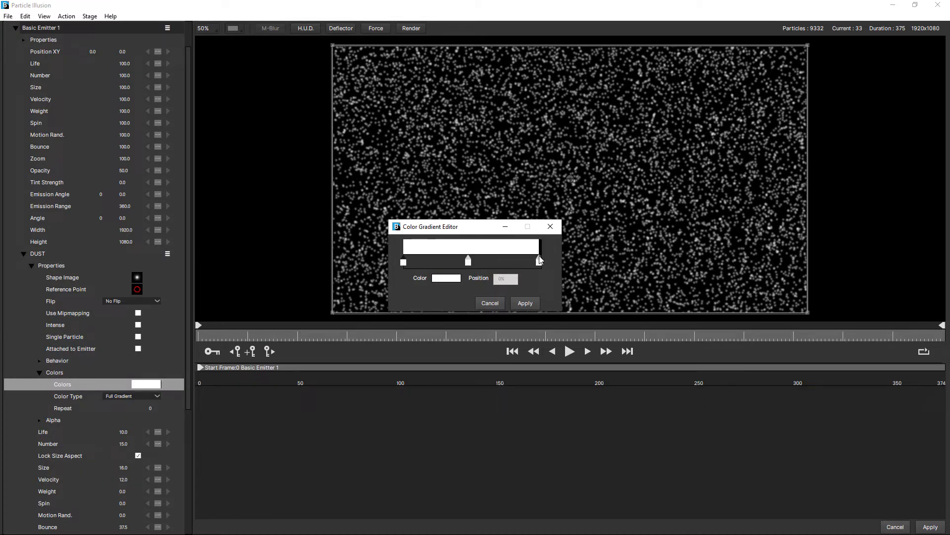
pyautogui.click(541, 262)
pyautogui.doubleClick(404, 262)
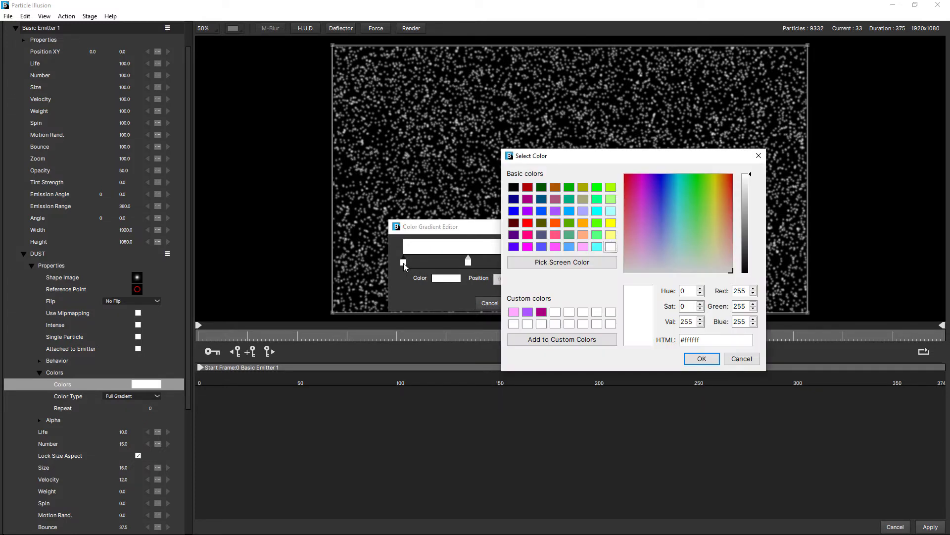
pyautogui.click(583, 199)
pyautogui.press('Return')
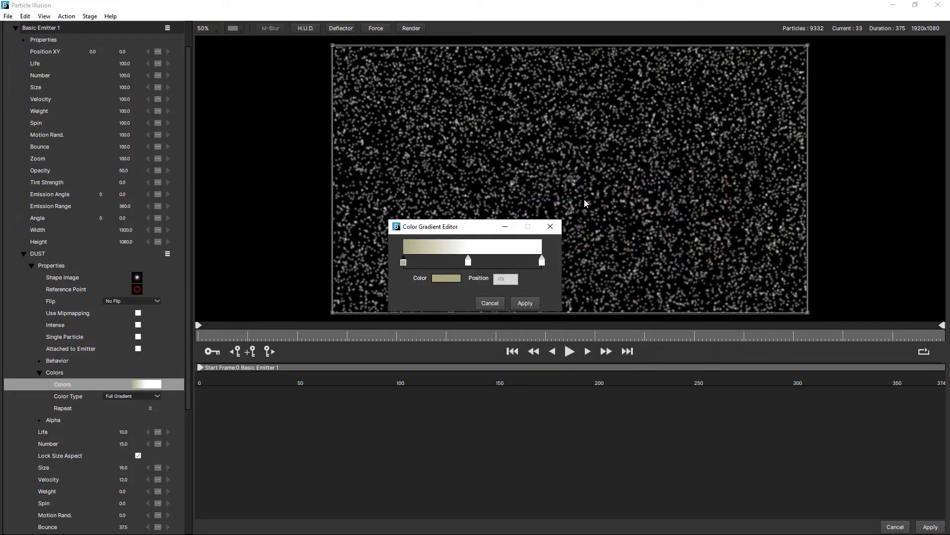
# Set the gradient's last stop to a pale grey-cyan around #bdd6d6.
pyautogui.doubleClick(543, 262)
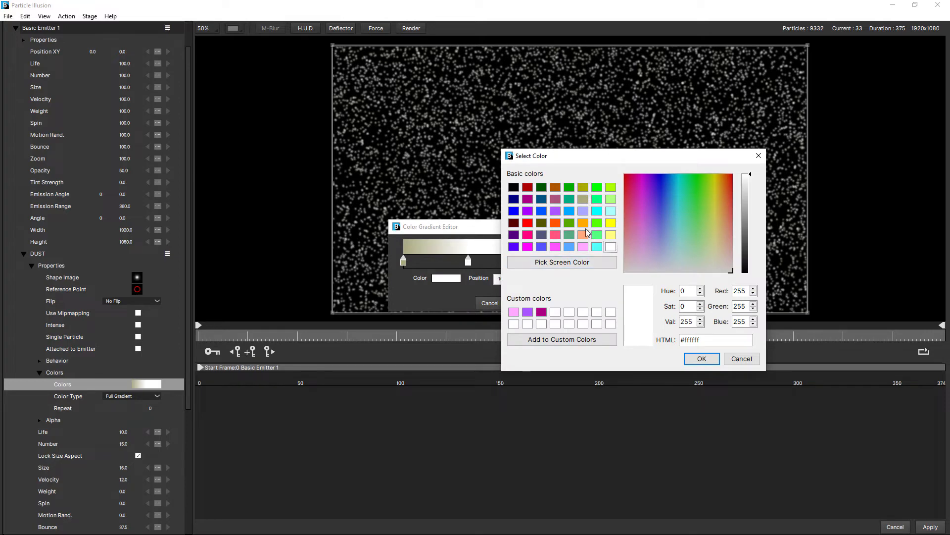
pyautogui.click(611, 212)
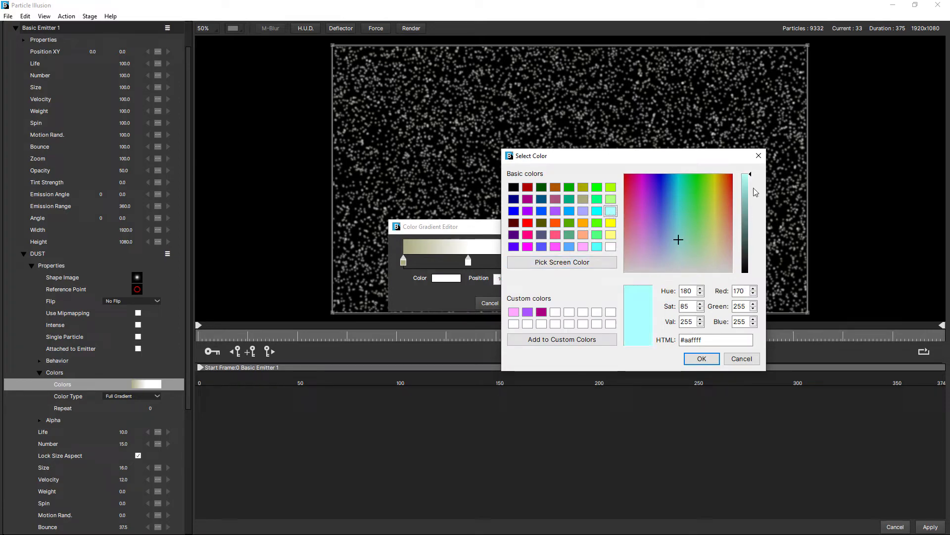
pyautogui.click(746, 214)
pyautogui.click(746, 210)
pyautogui.moveTo(682, 240); pyautogui.dragTo(678, 260)
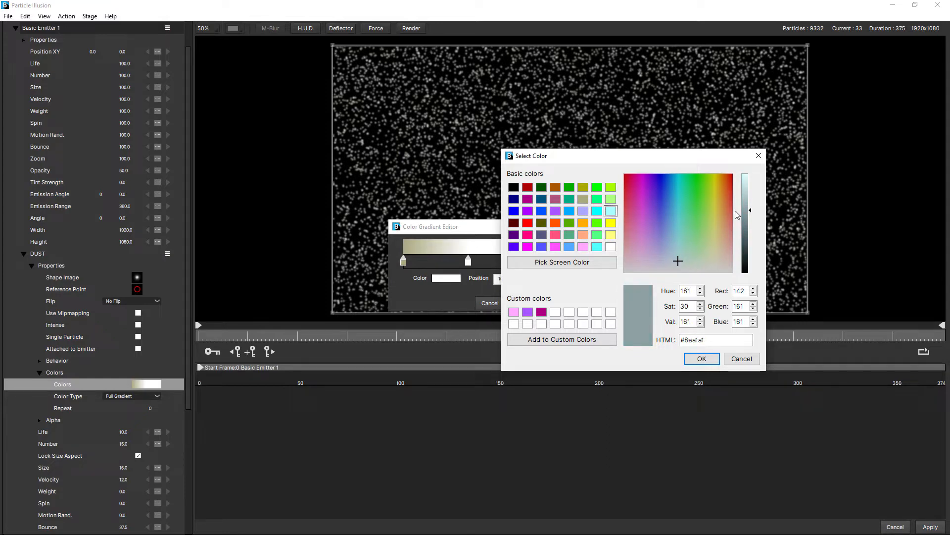
pyautogui.moveTo(748, 212); pyautogui.dragTo(748, 190)
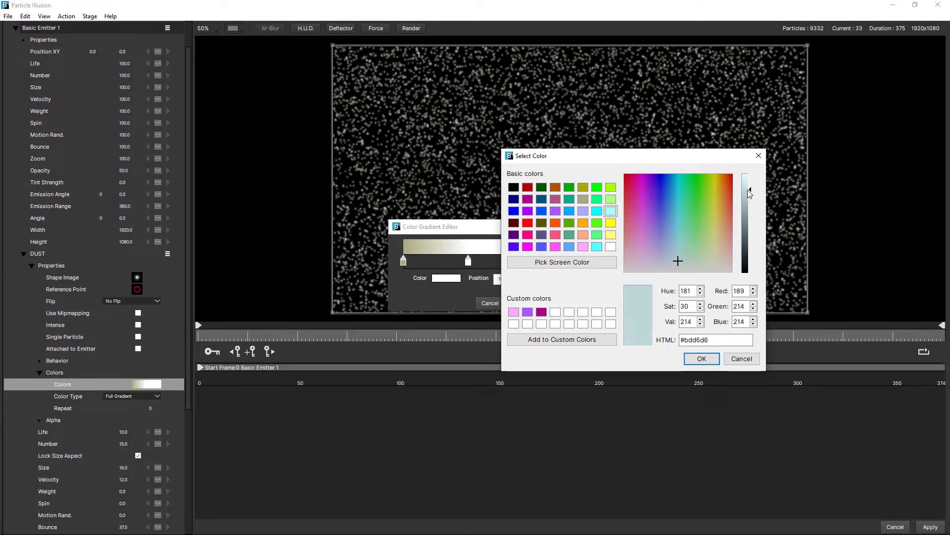
pyautogui.press('Return')
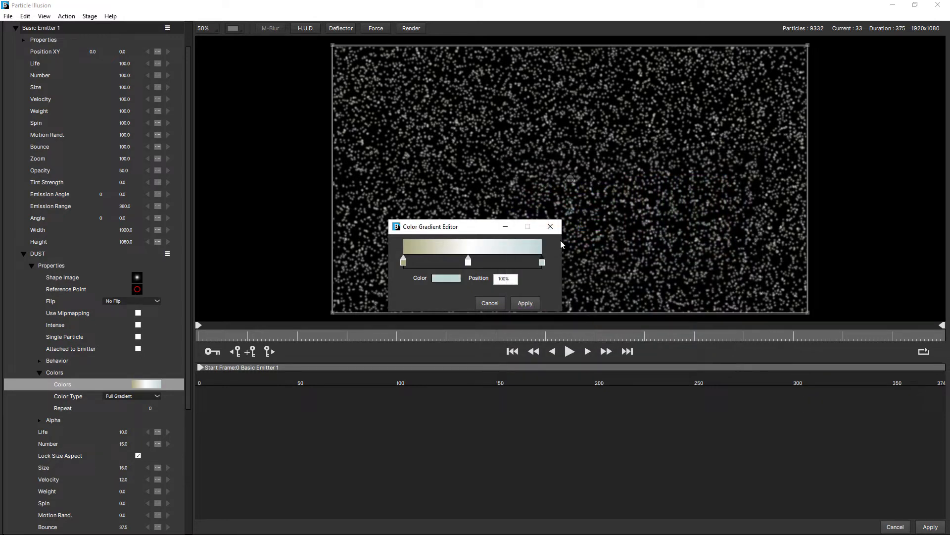
# Make the middle stop light grey (#d4d4d4) and apply the gradient to DUST.
pyautogui.click(468, 264)
pyautogui.doubleClick(468, 263)
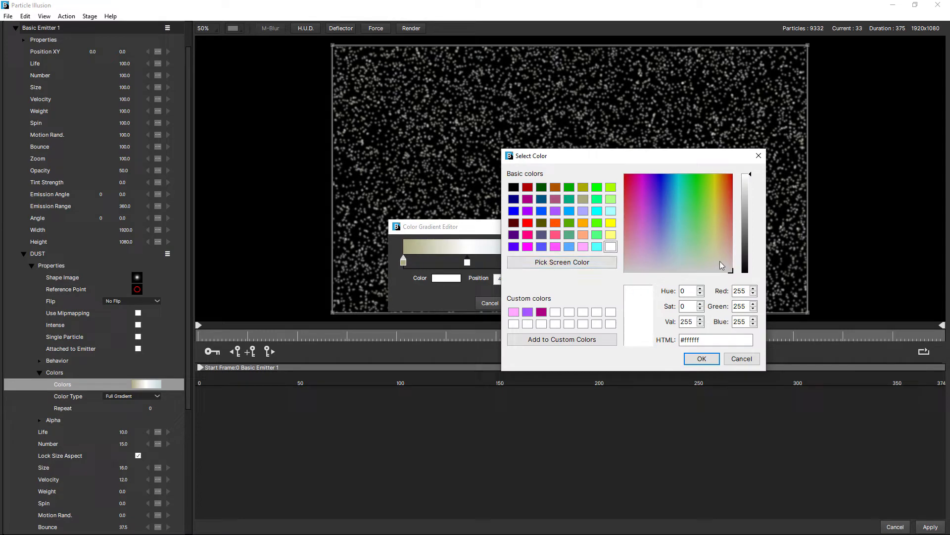
pyautogui.moveTo(746, 200); pyautogui.dragTo(748, 187)
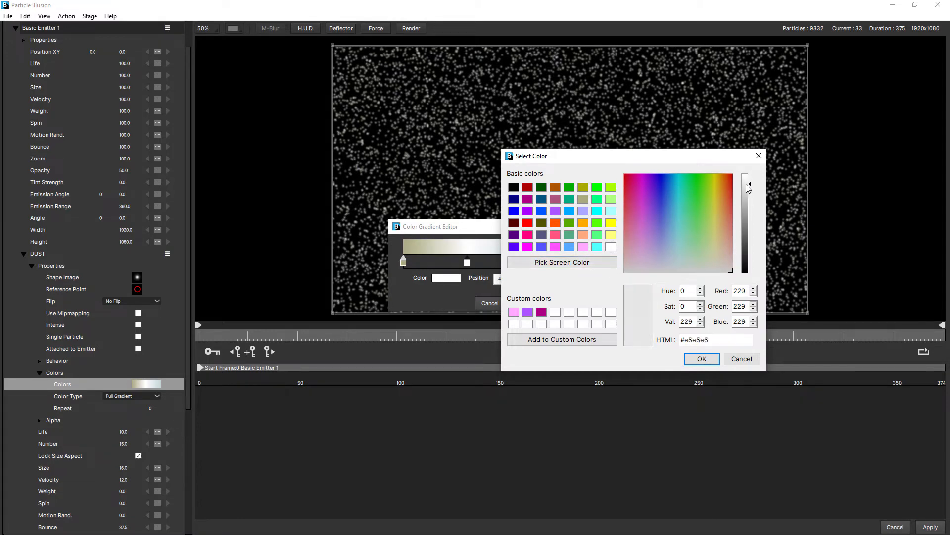
pyautogui.moveTo(748, 188); pyautogui.dragTo(748, 194)
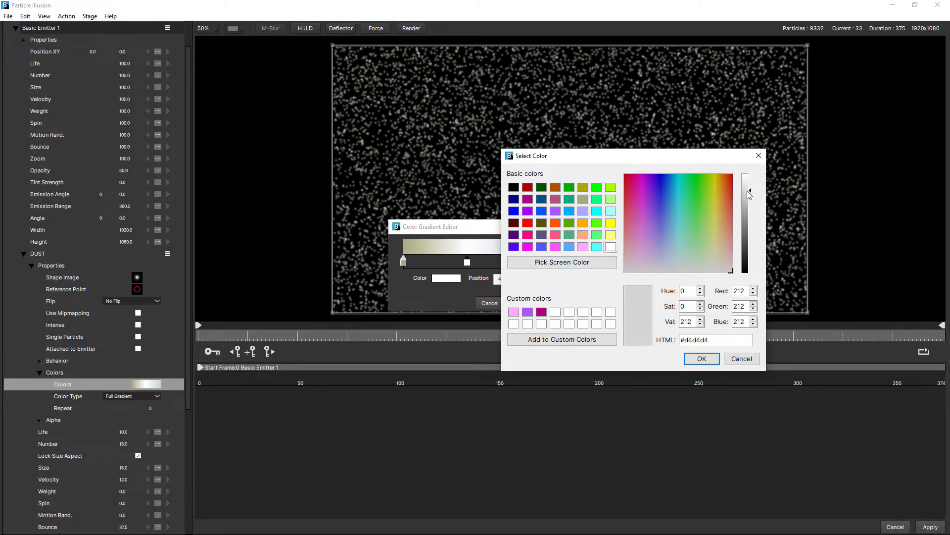
pyautogui.click(702, 359)
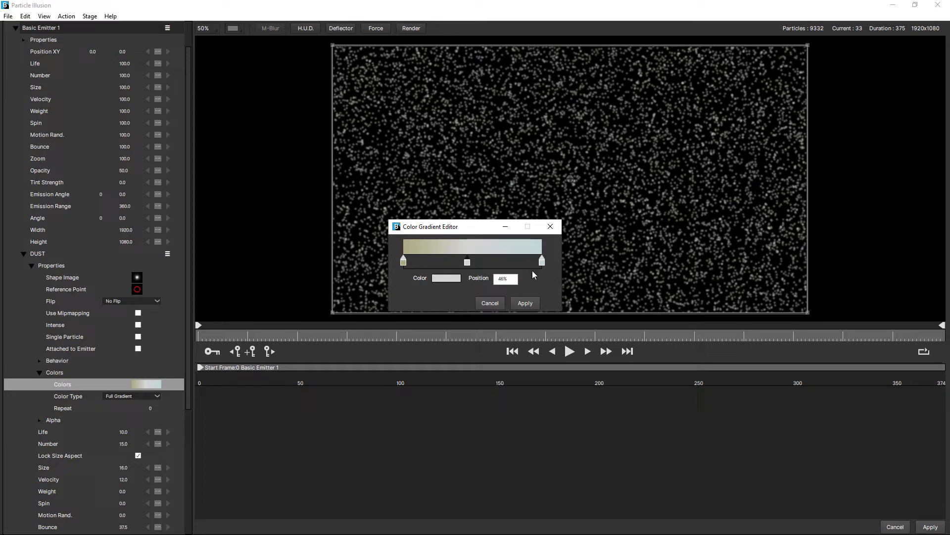
pyautogui.click(525, 302)
pyautogui.scroll(1, 536, 232)
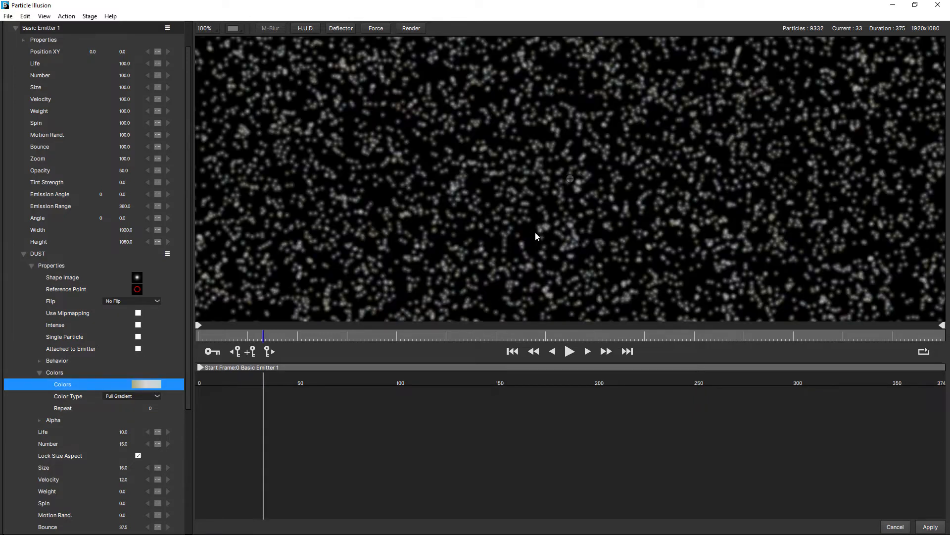
pyautogui.scroll(1, 535, 232)
pyautogui.scroll(-1, 536, 232)
pyautogui.scroll(-1, 535, 232)
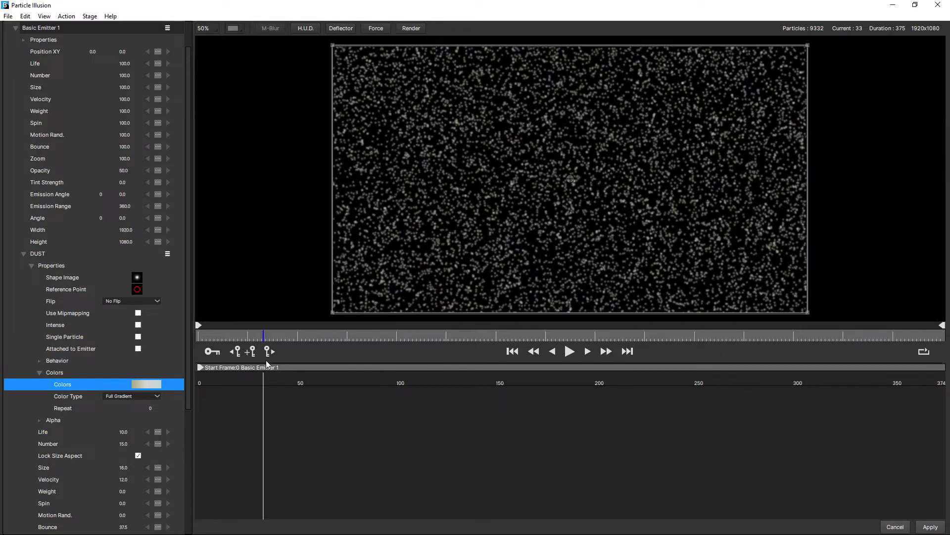
# Add end, near-start and near-end stops to DUST's alpha gradient.
pyautogui.click(40, 420)
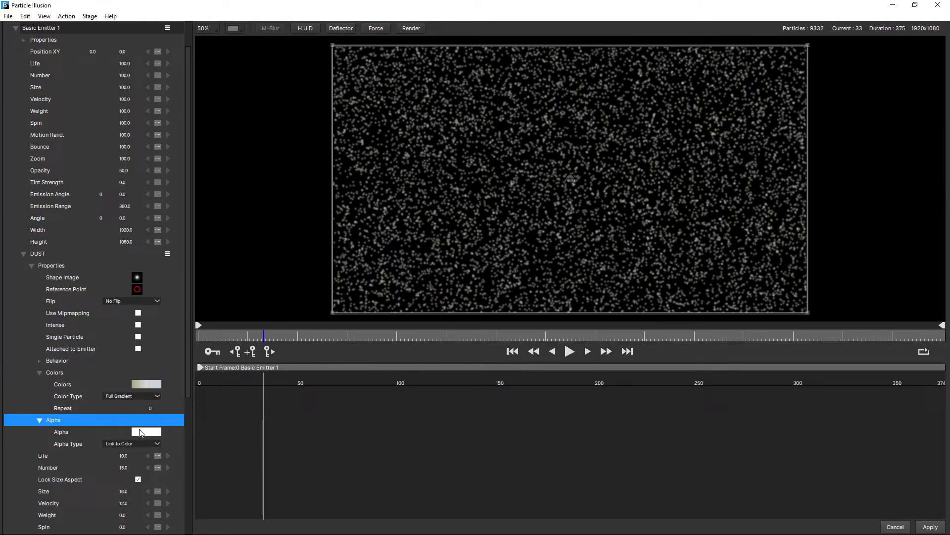
pyautogui.click(142, 432)
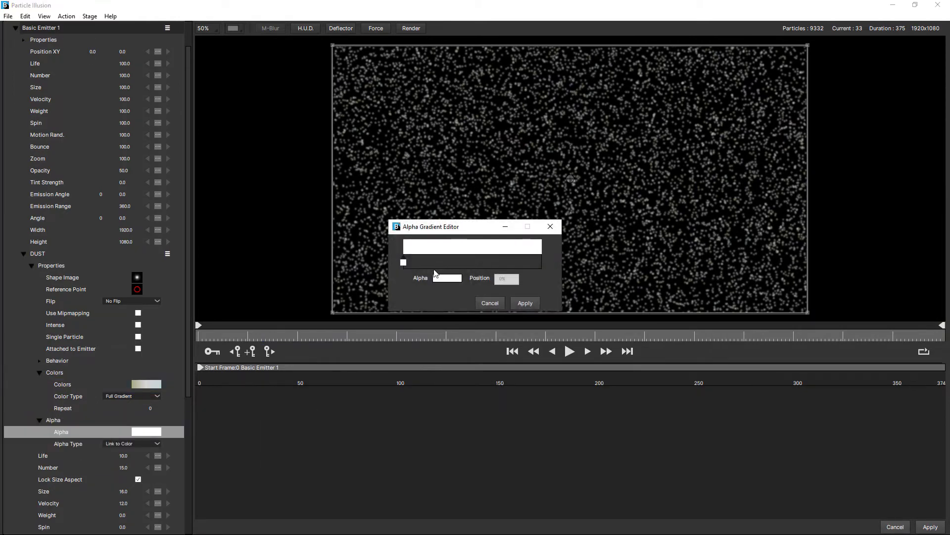
pyautogui.click(536, 261)
pyautogui.moveTo(536, 262); pyautogui.dragTo(542, 263)
pyautogui.click(422, 260)
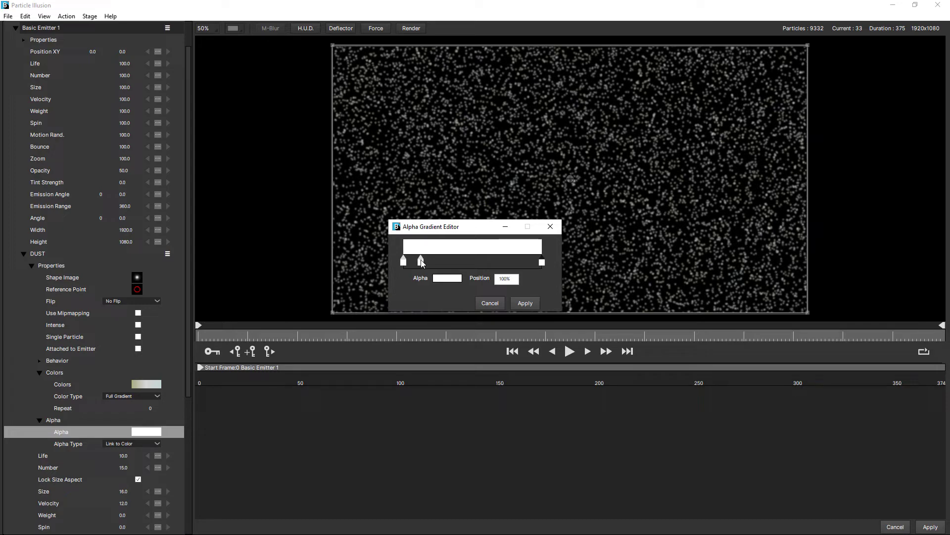
pyautogui.click(526, 260)
# Make the first and last alpha stops fully transparent.
pyautogui.doubleClick(403, 262)
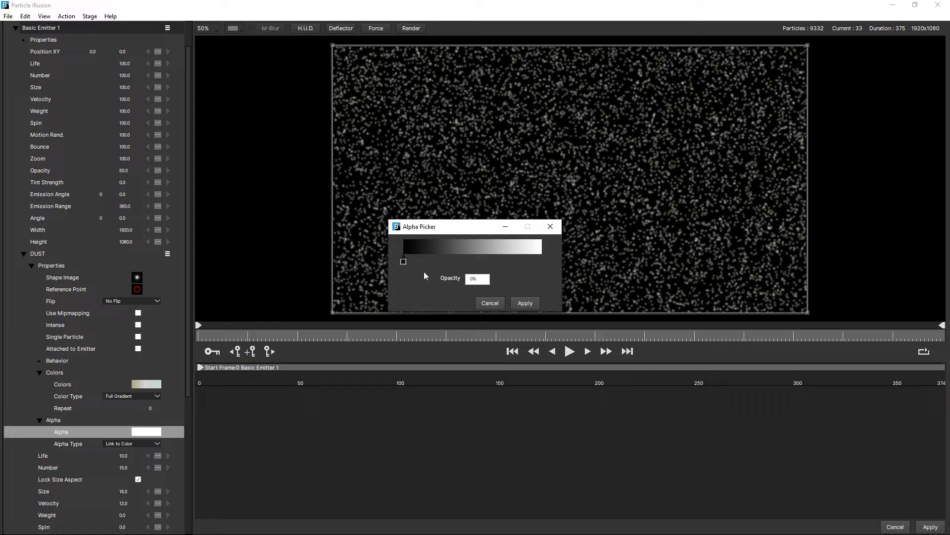
pyautogui.click(517, 301)
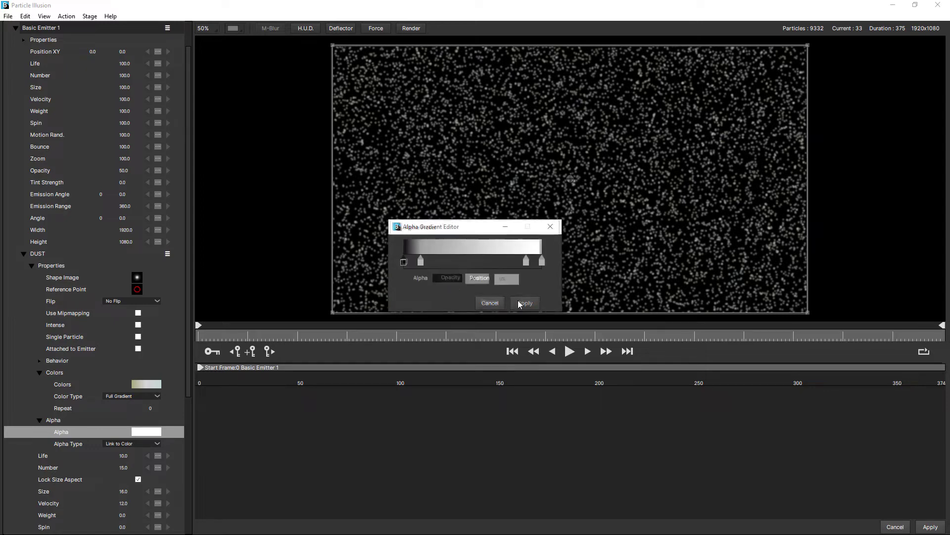
pyautogui.doubleClick(542, 261)
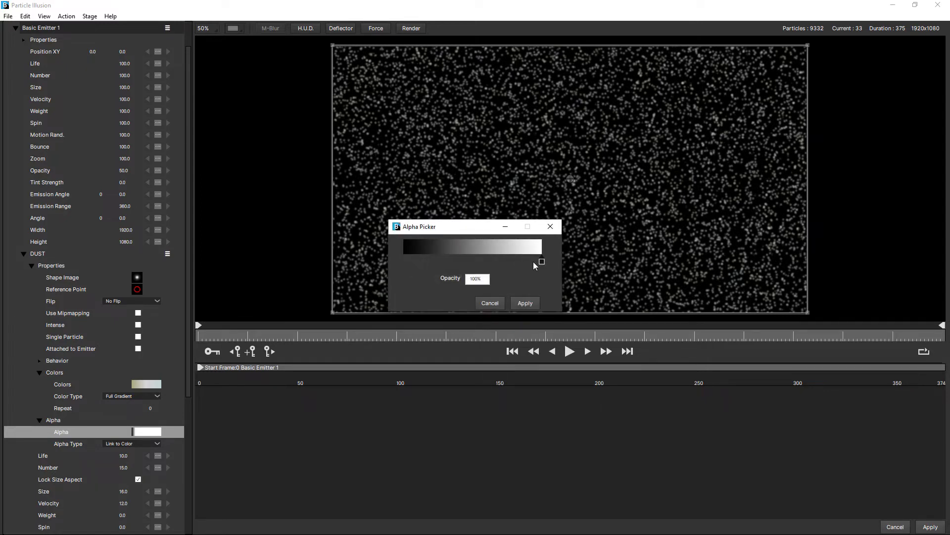
pyautogui.moveTo(543, 261); pyautogui.dragTo(375, 244)
pyautogui.click(522, 302)
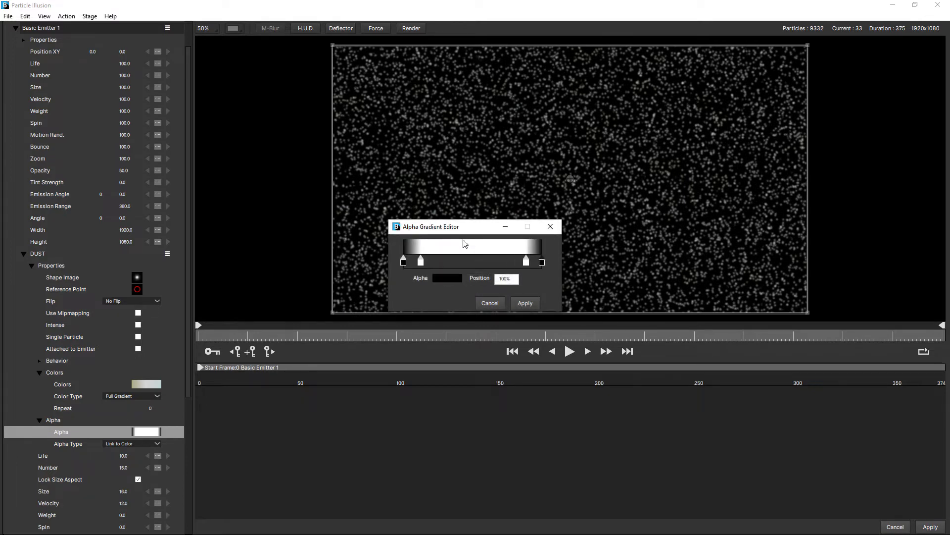
# Place the fade-in stop at 19% and fade-out at 84%, apply and preview.
pyautogui.click(421, 264)
pyautogui.moveTo(423, 263); pyautogui.dragTo(426, 262)
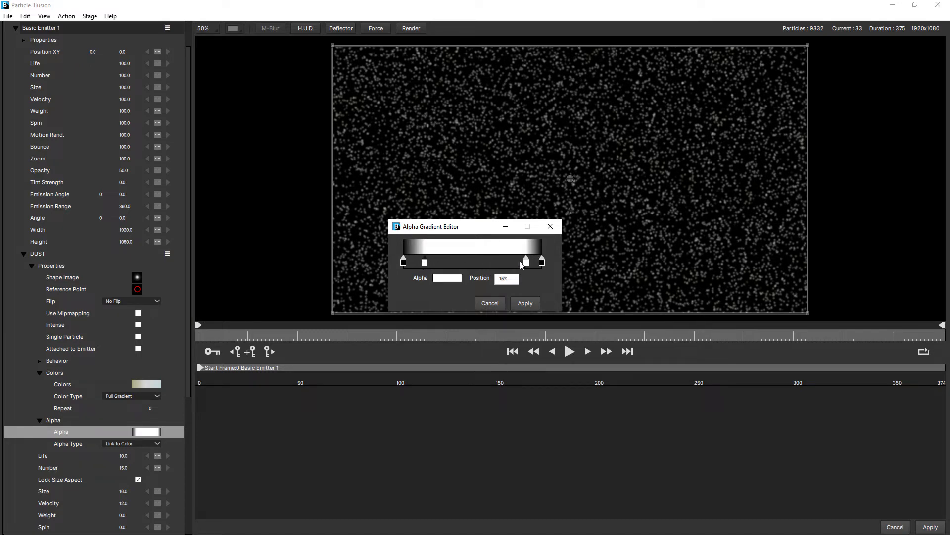
pyautogui.moveTo(529, 263); pyautogui.dragTo(519, 262)
pyautogui.moveTo(430, 262); pyautogui.dragTo(431, 262)
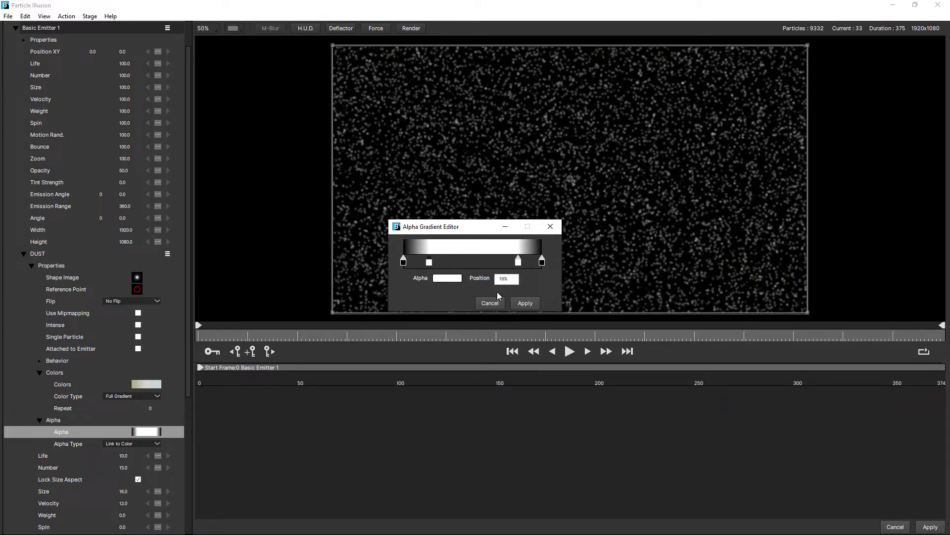
pyautogui.click(522, 304)
pyautogui.press('space')
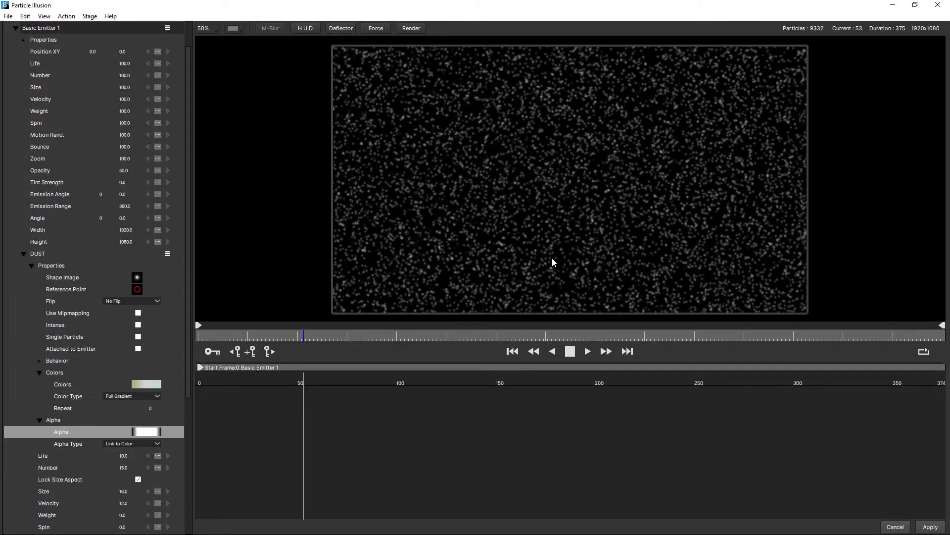
# Set DUST Life to 100 and Size to 1.
pyautogui.press('space')
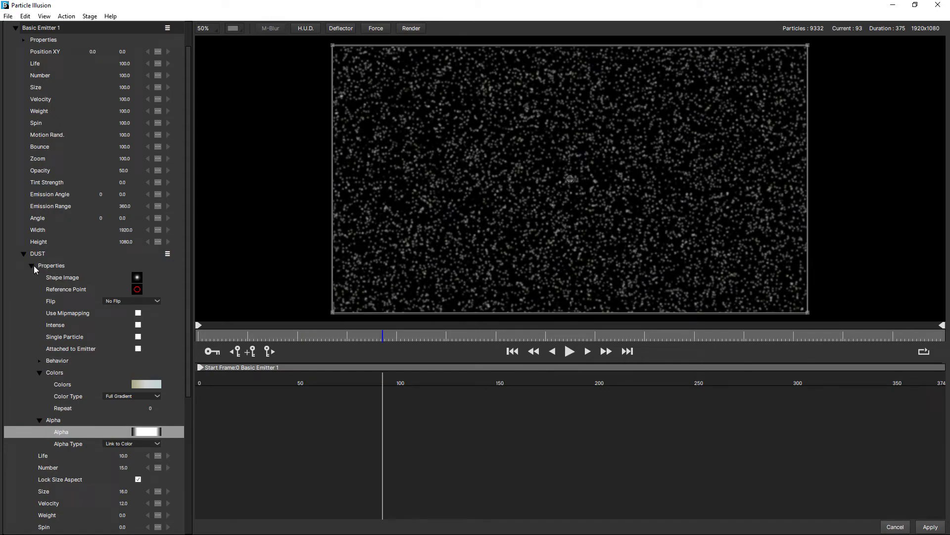
pyautogui.click(32, 265)
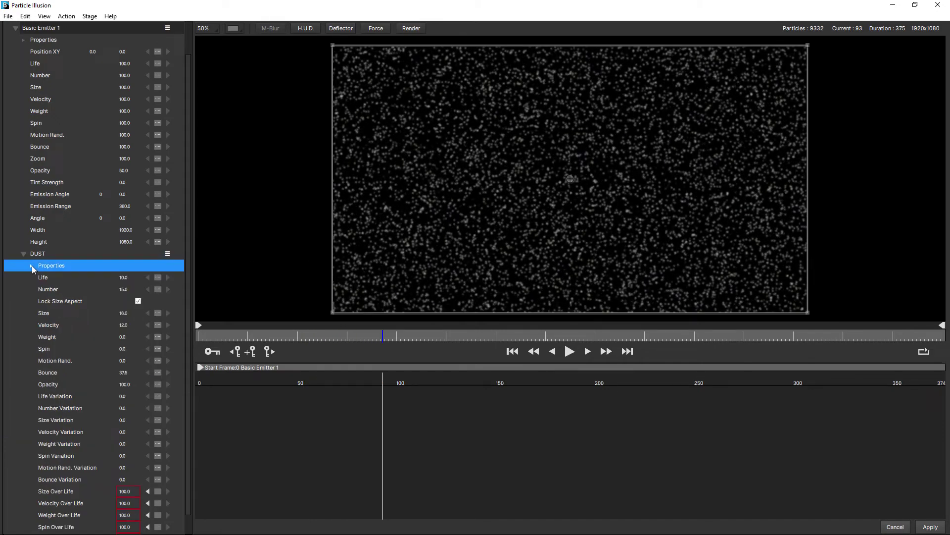
pyautogui.click(123, 277)
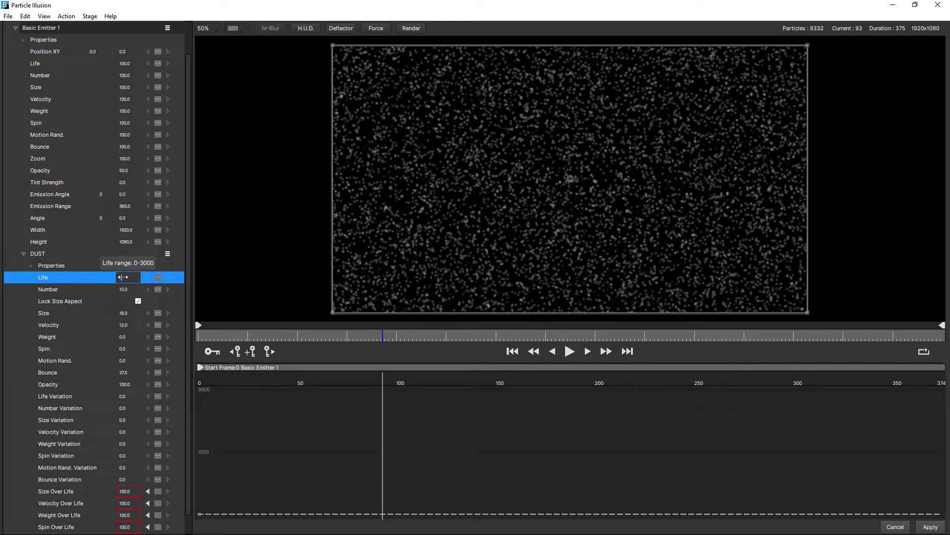
pyautogui.moveTo(123, 277); pyautogui.dragTo(123, 277)
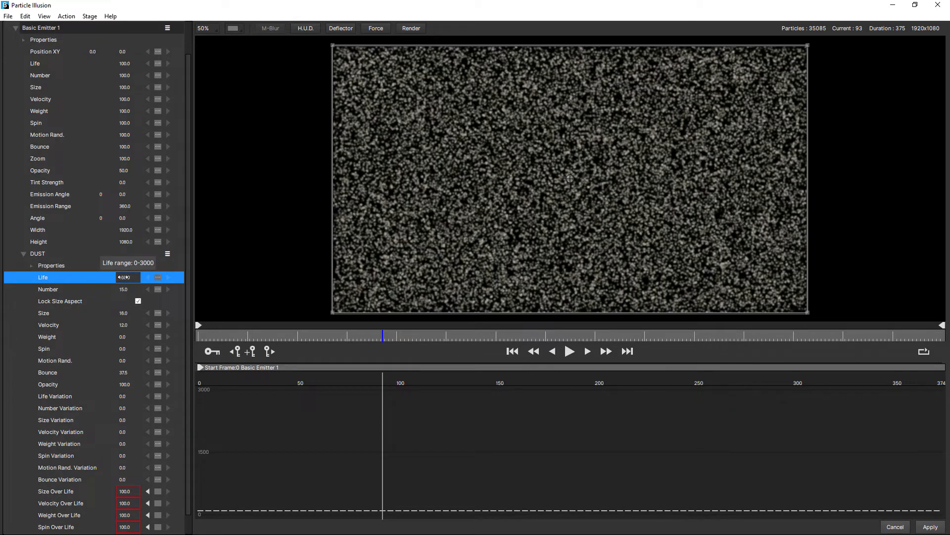
pyautogui.click(123, 313)
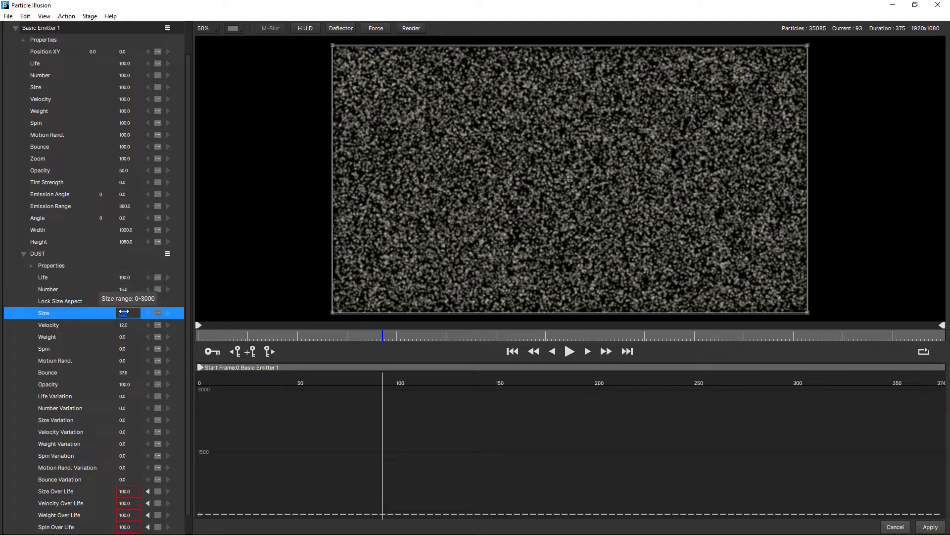
pyautogui.moveTo(124, 313); pyautogui.dragTo(126, 312)
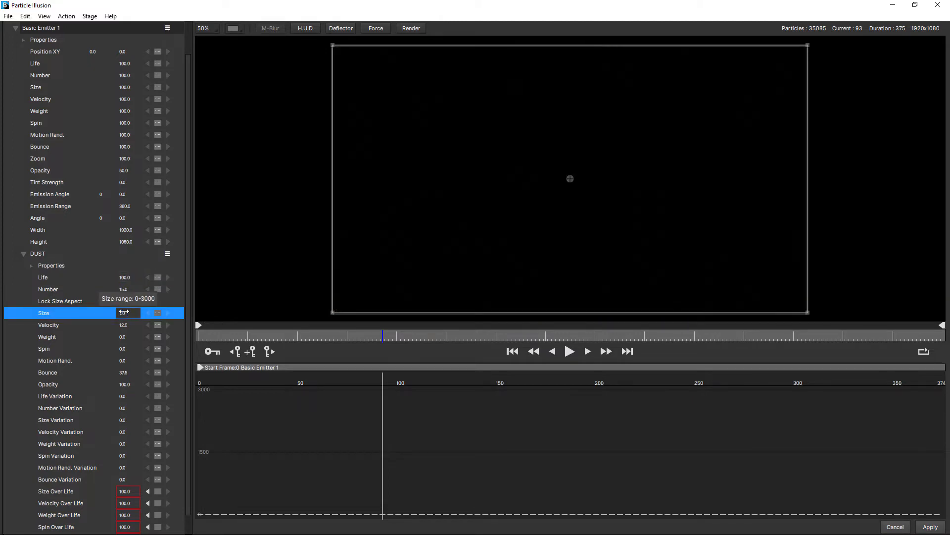
# Set DUST Size Variation 5, Velocity 25 and Number 1, then preview the sparse dust.
pyautogui.click(123, 421)
pyautogui.write('5')
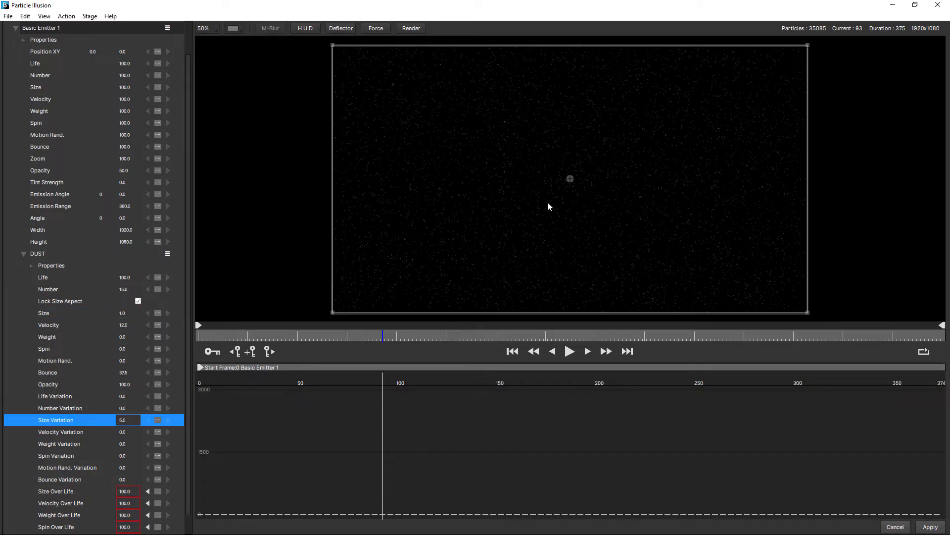
pyautogui.scroll(1, 550, 197)
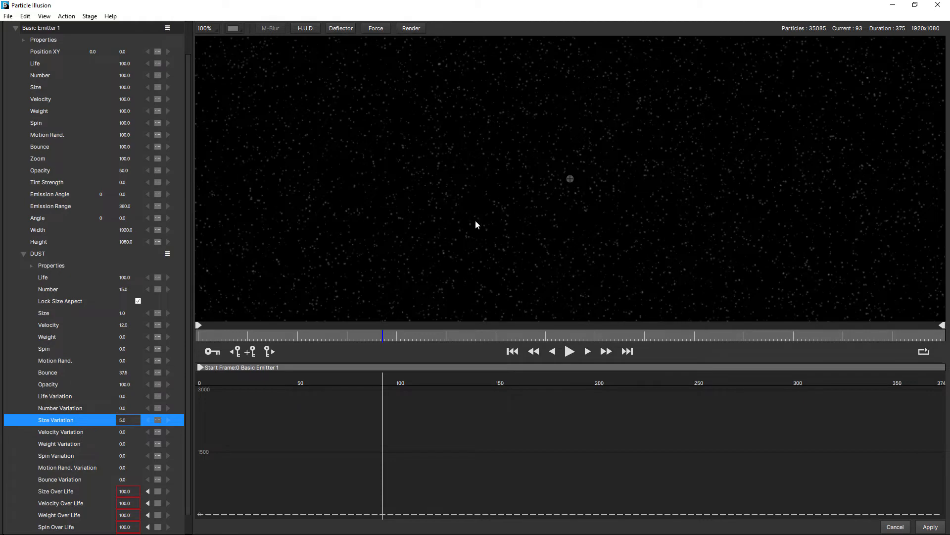
pyautogui.click(123, 325)
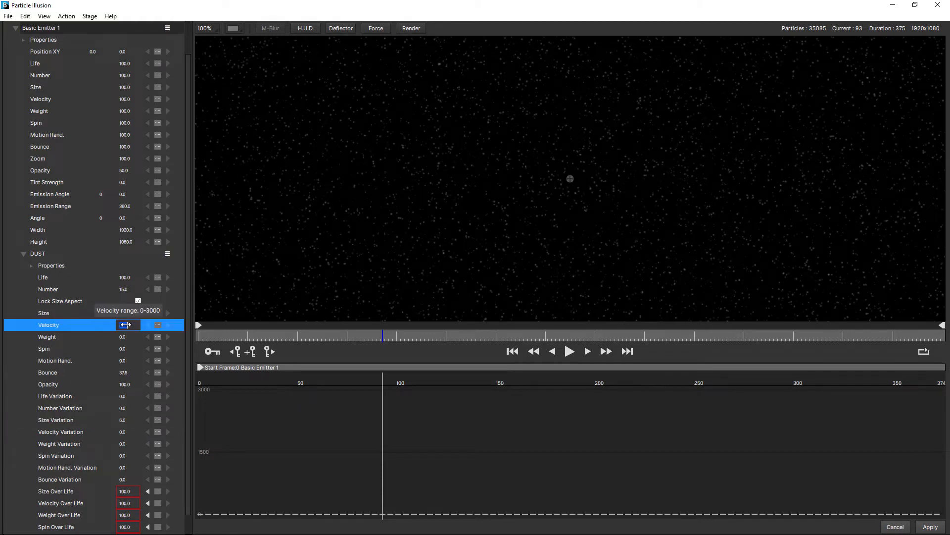
pyautogui.write('25')
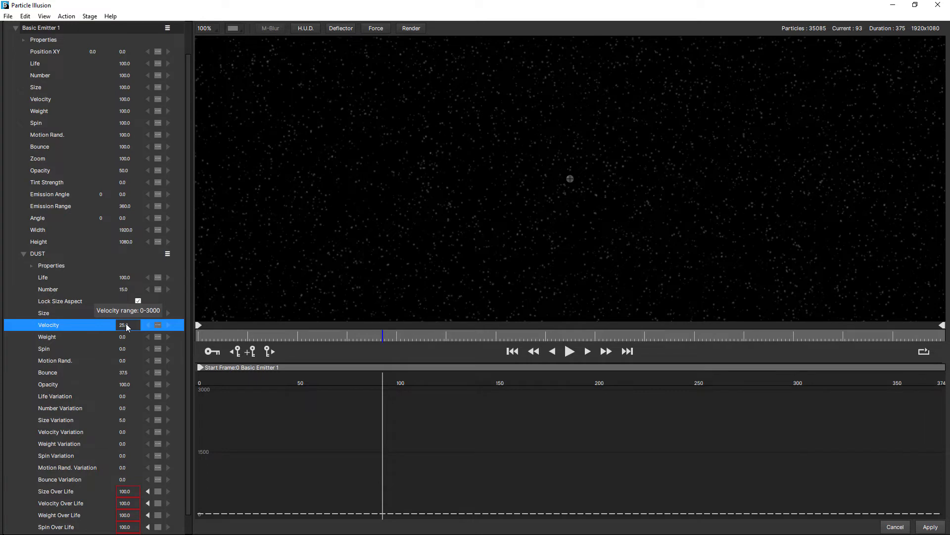
pyautogui.press('Return')
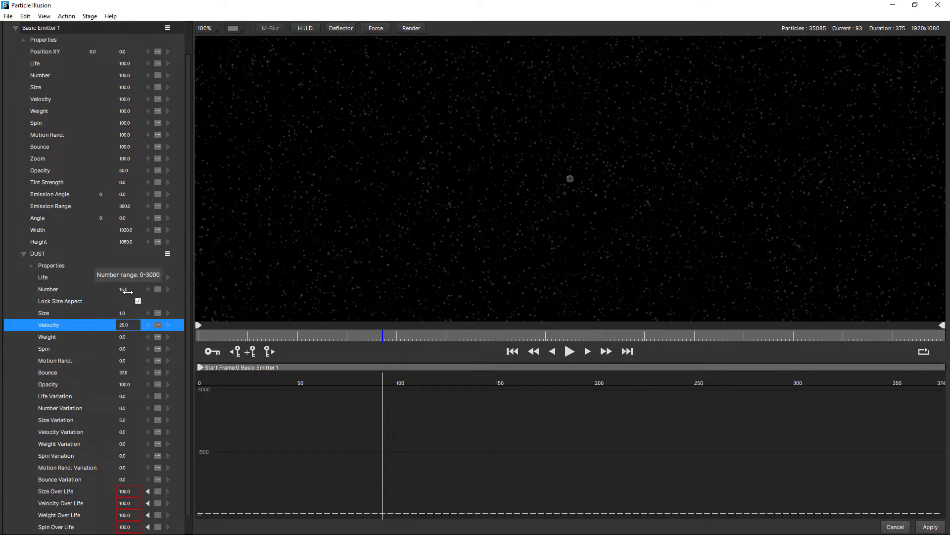
pyautogui.click(125, 290)
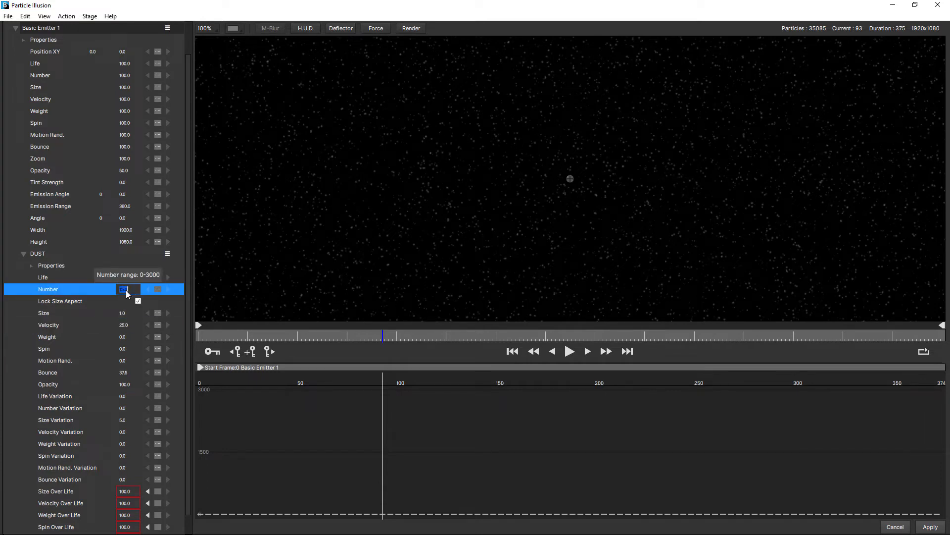
pyautogui.write('1')
pyautogui.press('Return')
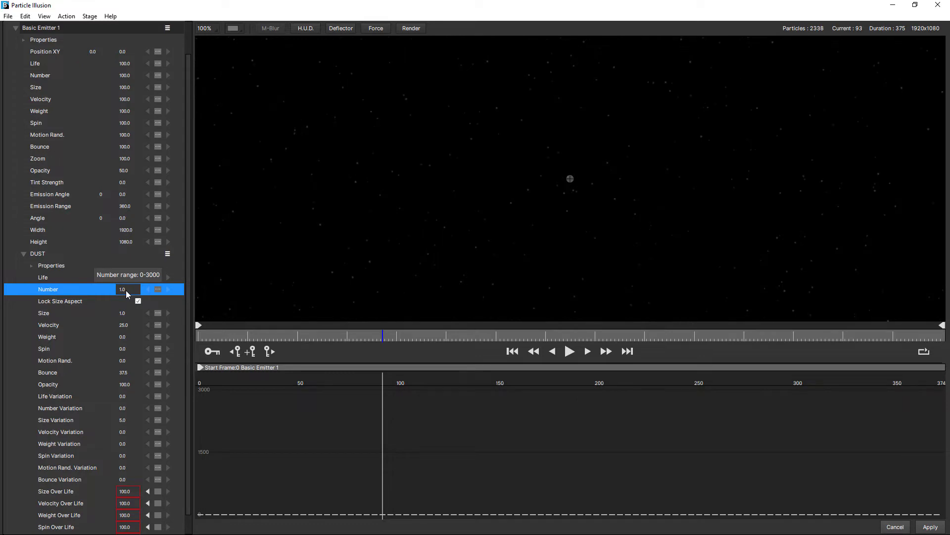
pyautogui.click(449, 412)
pyautogui.press('space')
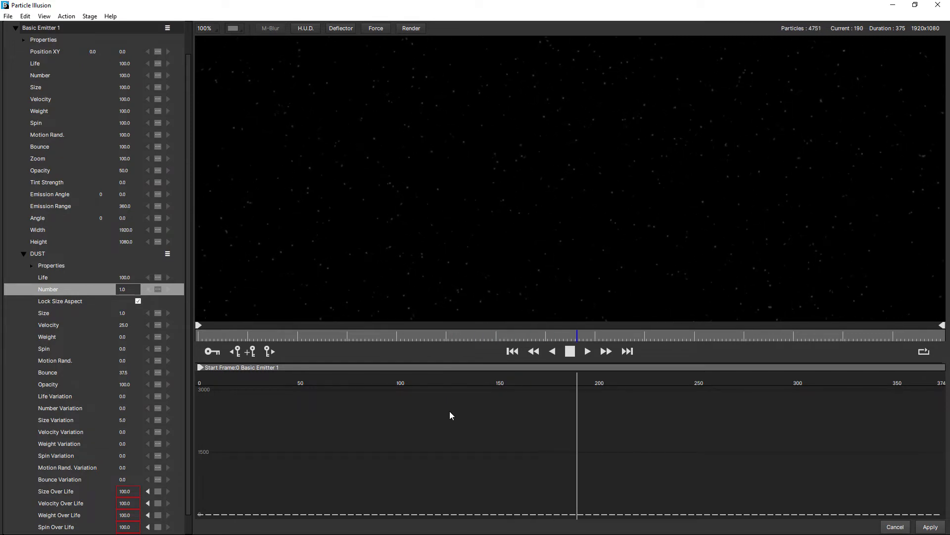
pyautogui.press('space')
# From frame 0, set Basic Emitter 1's Frames to Preload to 500 and preview.
pyautogui.press('Home')
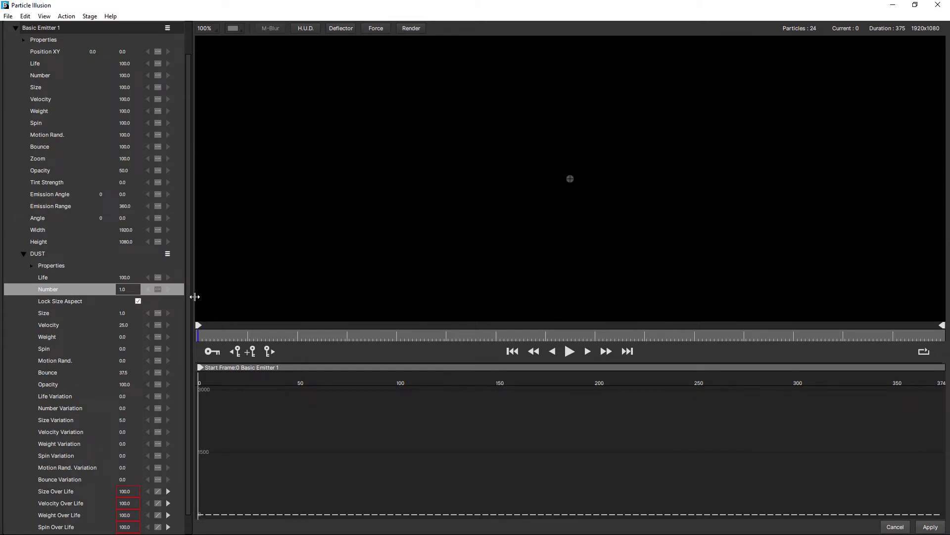
pyautogui.scroll(1, 160, 222)
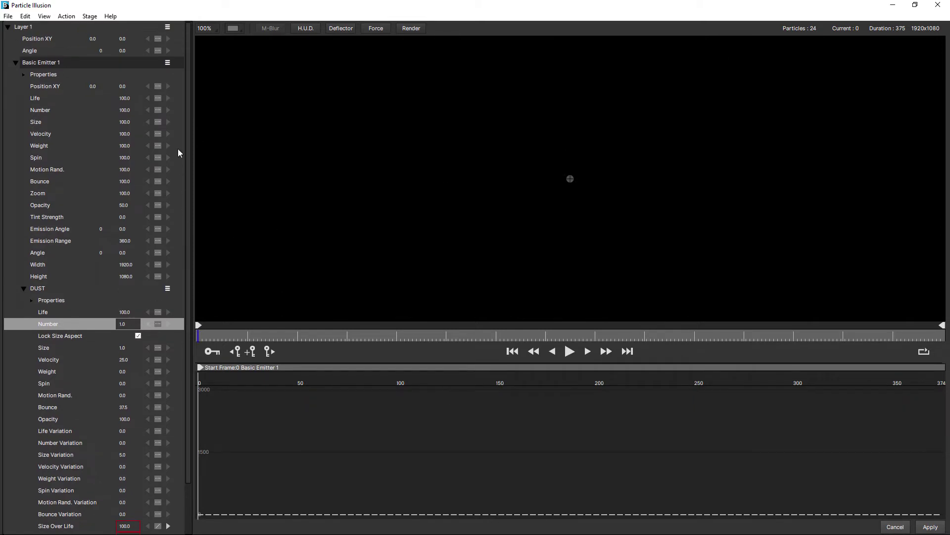
pyautogui.click(23, 75)
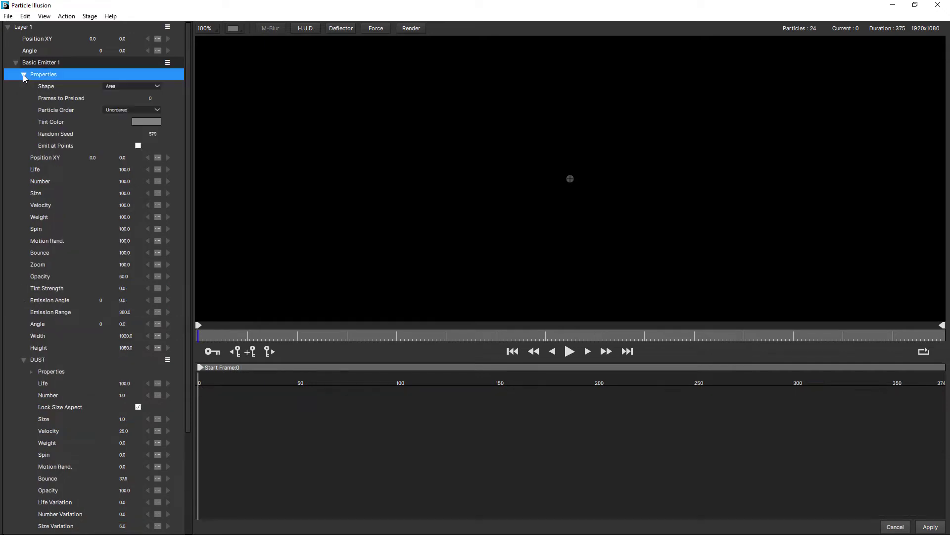
pyautogui.click(150, 99)
pyautogui.write('500')
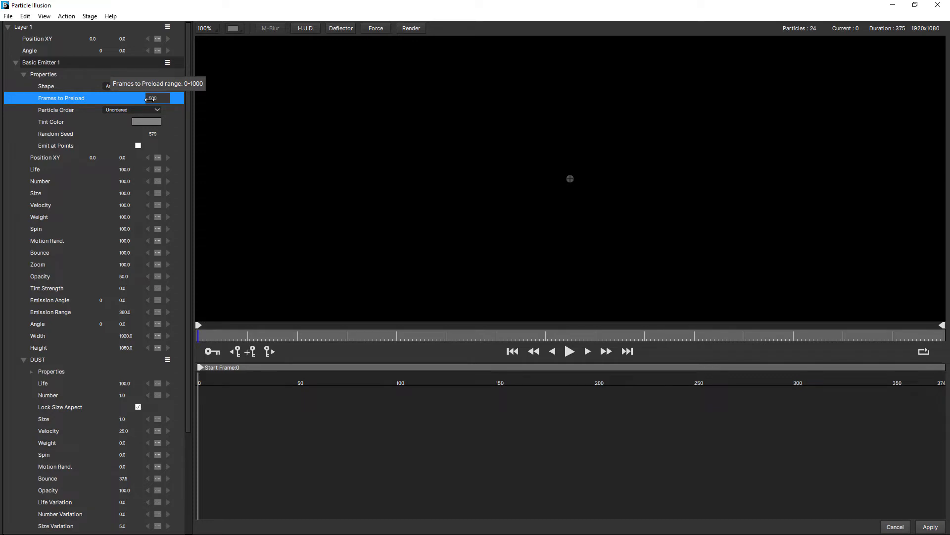
pyautogui.press('Return')
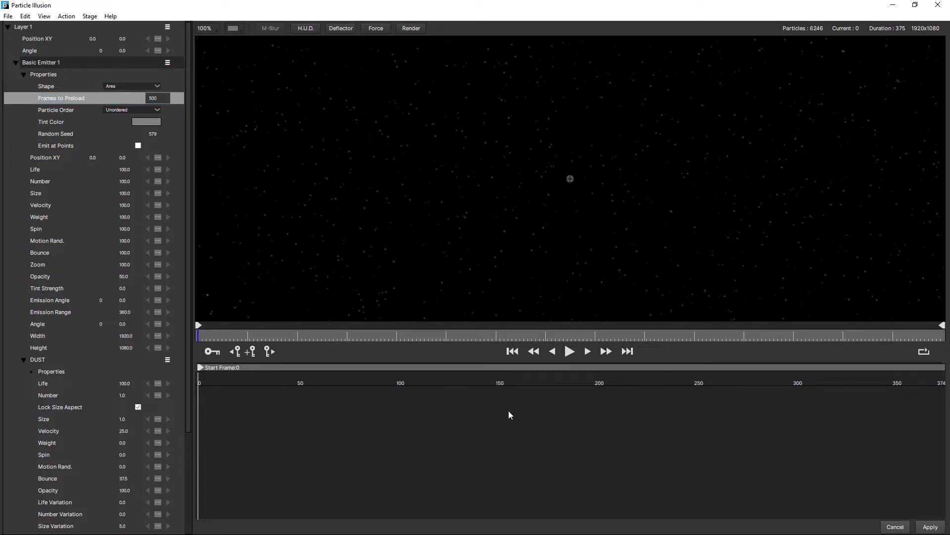
pyautogui.press('space')
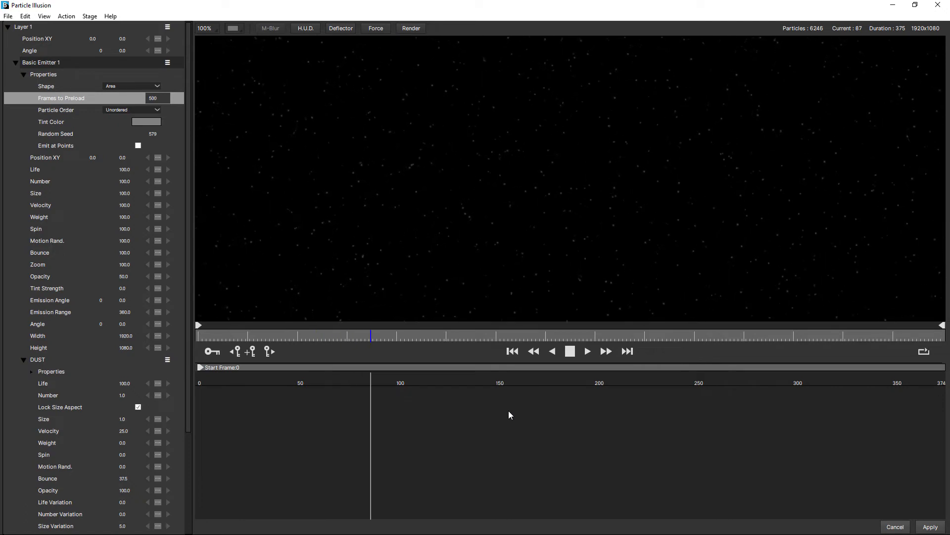
pyautogui.press('space')
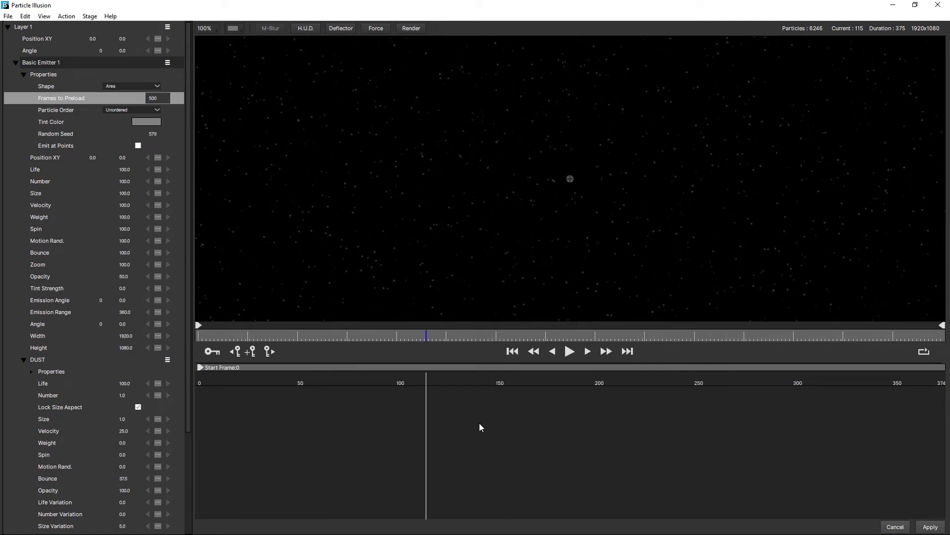
pyautogui.scroll(-1, 486, 238)
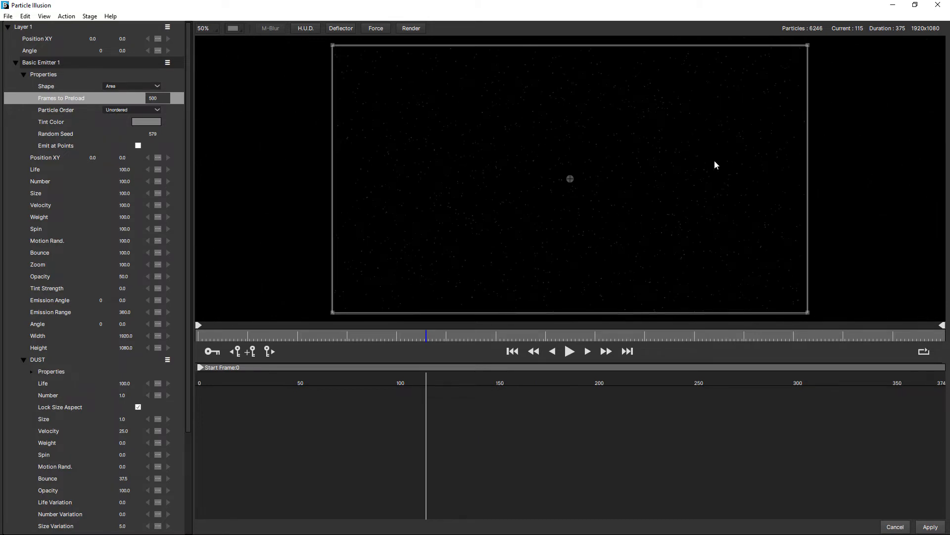
# Add Force 1 near the stage centre and make it a Grid force.
pyautogui.click(381, 28)
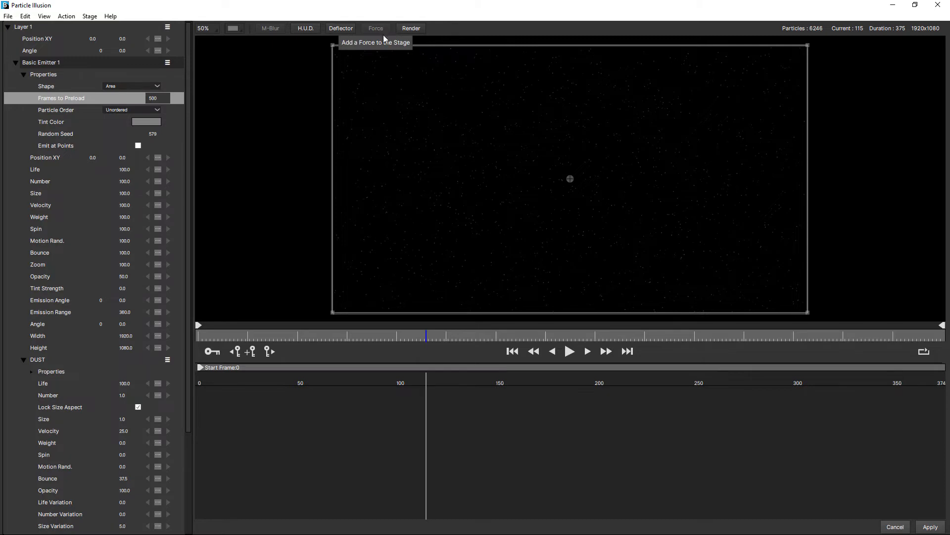
pyautogui.click(524, 192)
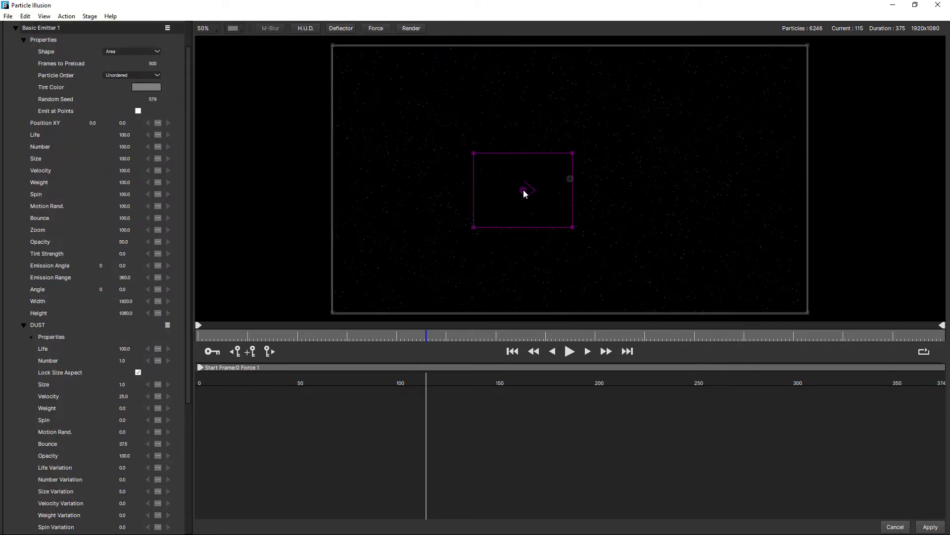
pyautogui.scroll(1, 523, 192)
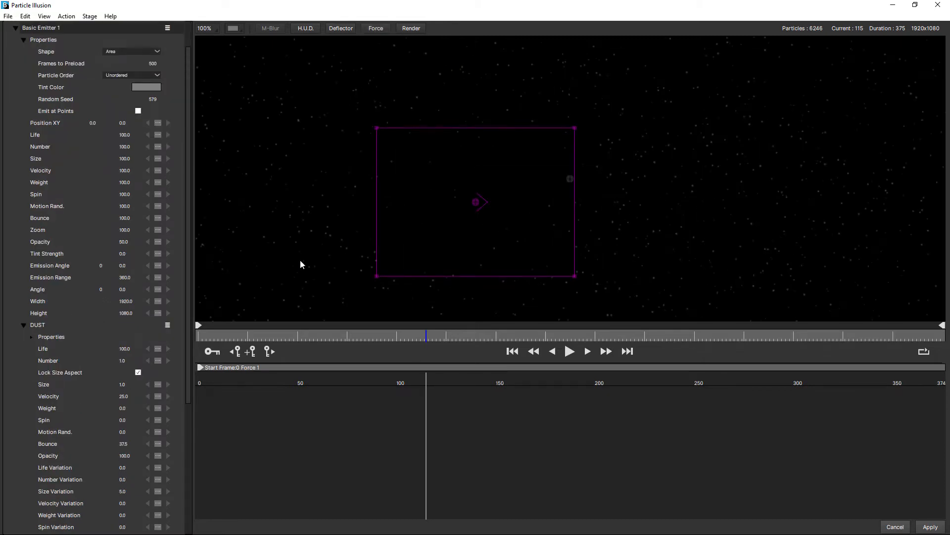
pyautogui.click(23, 326)
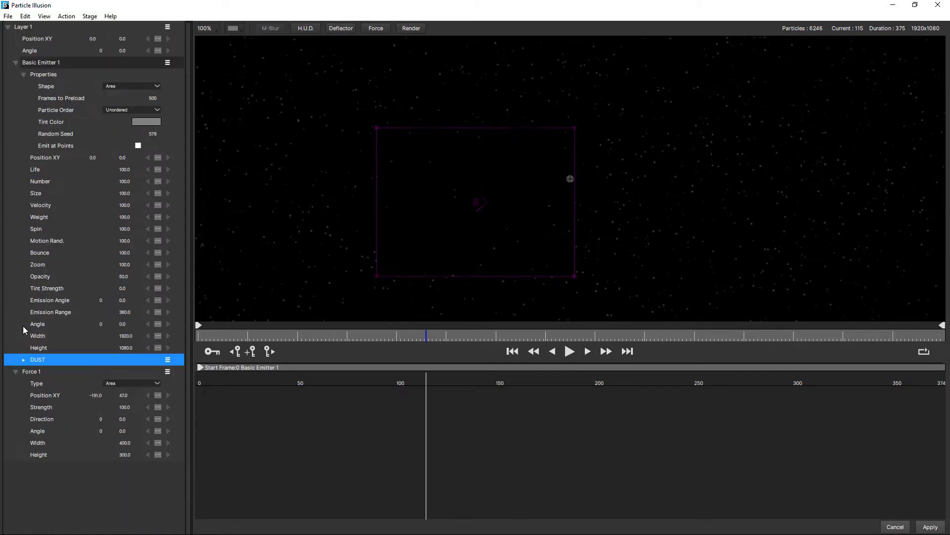
pyautogui.click(125, 384)
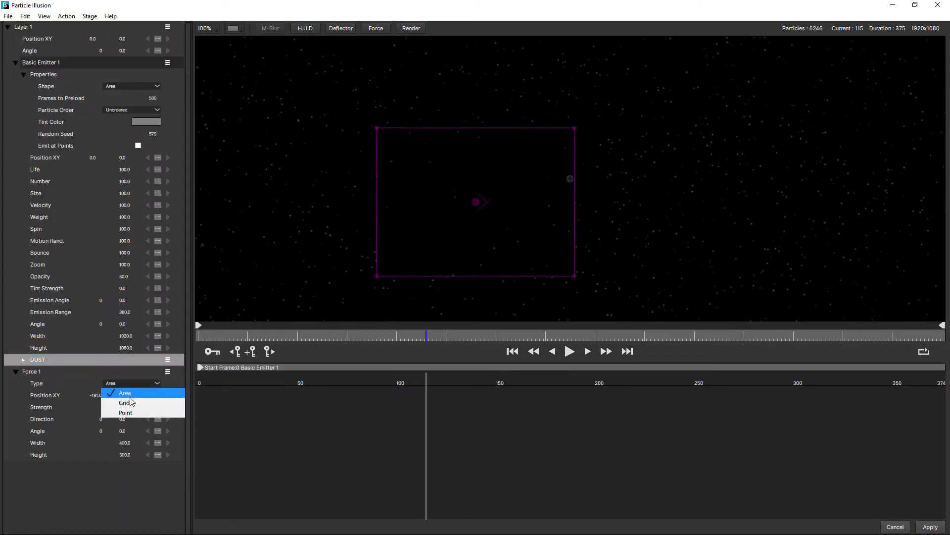
pyautogui.click(131, 400)
# Size the grid force 1920 by 1080 and centre it at position 0, 0.
pyautogui.click(126, 443)
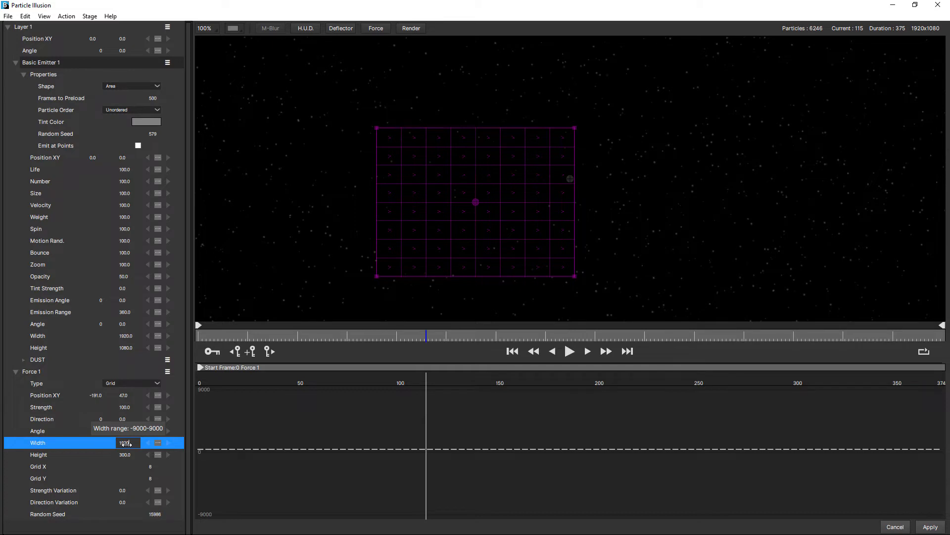
pyautogui.click(125, 454)
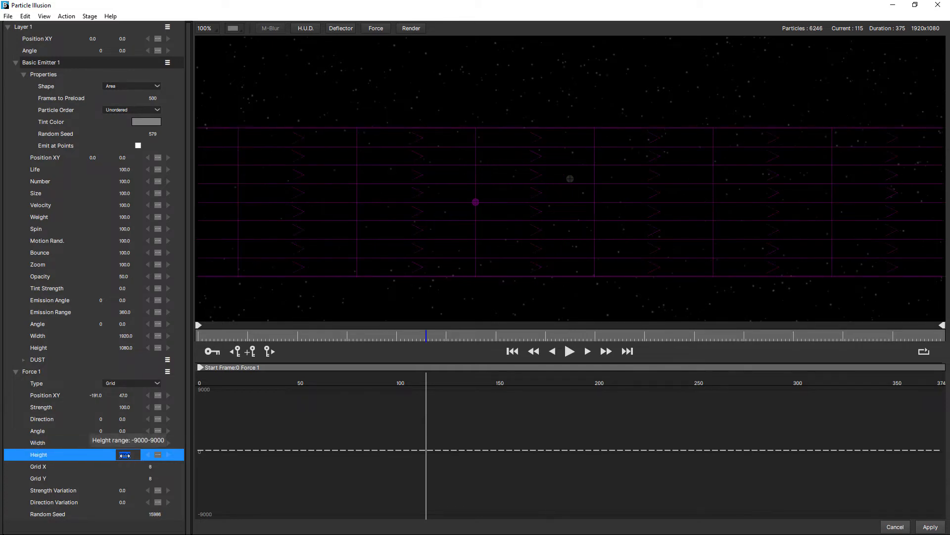
pyautogui.press('Return')
pyautogui.scroll(-1, 418, 170)
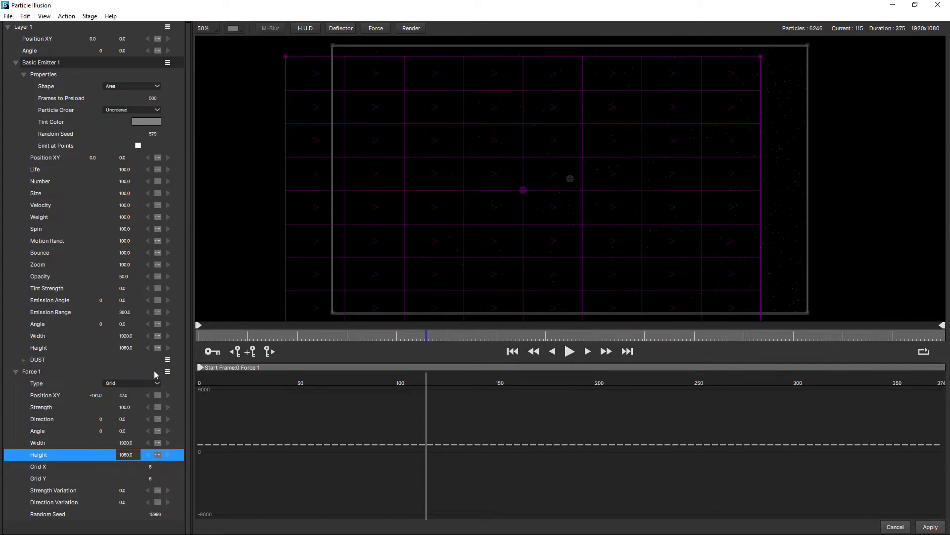
pyautogui.click(103, 396)
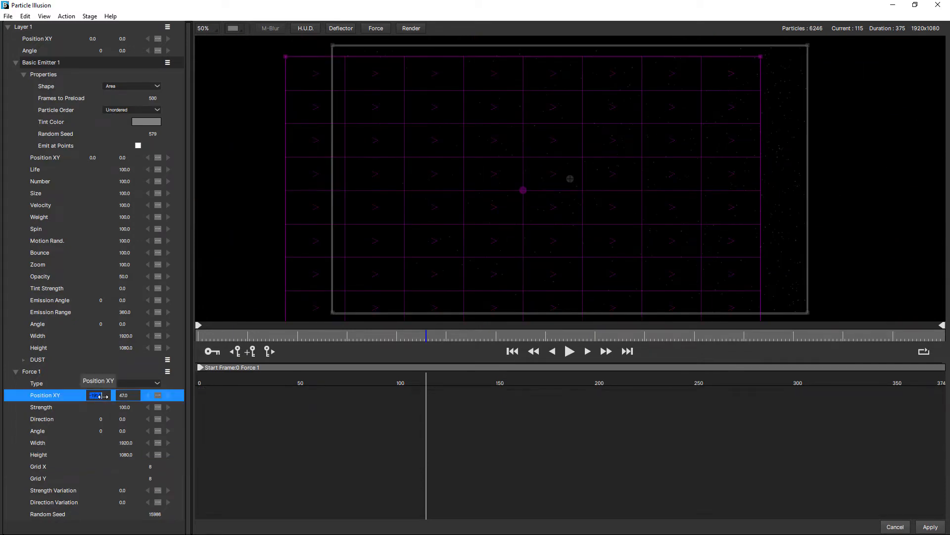
pyautogui.write('0')
pyautogui.press('Tab')
pyautogui.write('0')
pyautogui.press('Return')
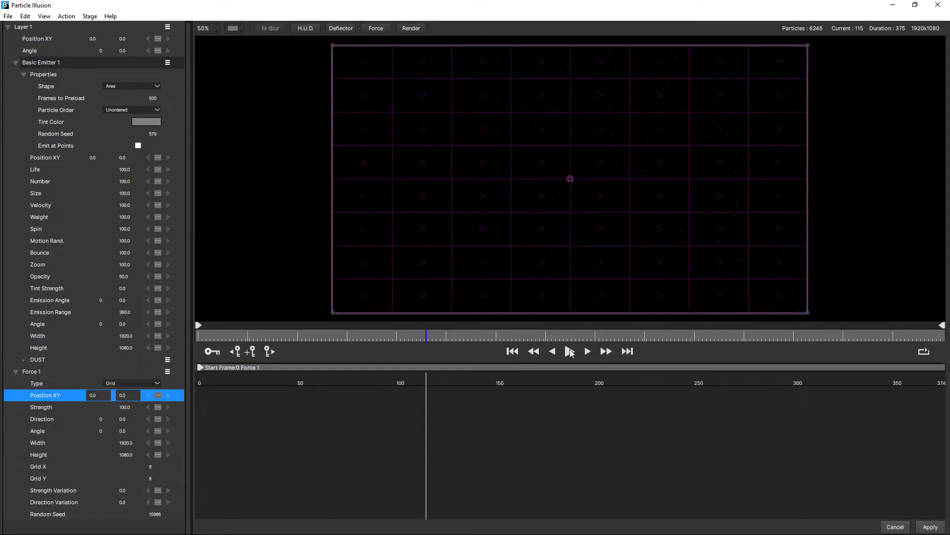
# Preview the force on the dust, then set Force 1 Strength to 25 and play again.
pyautogui.click(570, 351)
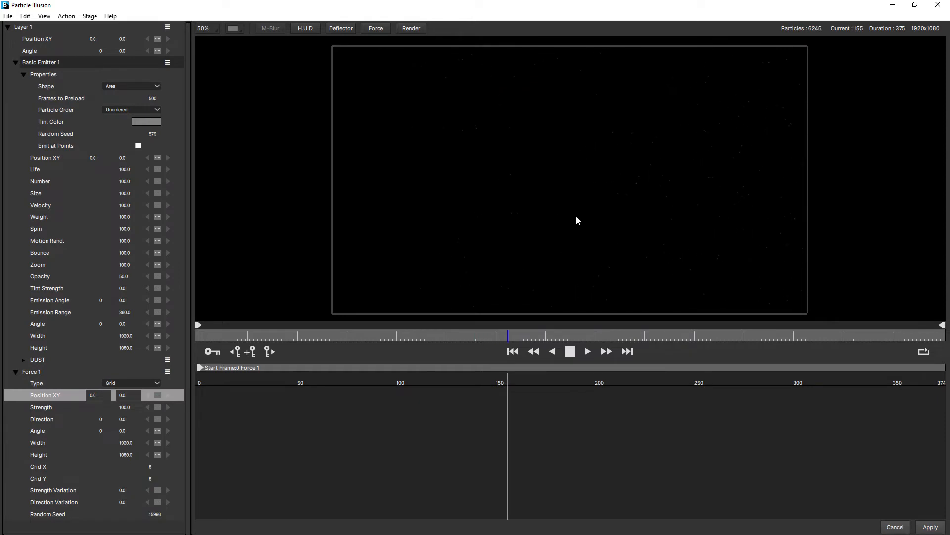
pyautogui.scroll(2, 576, 220)
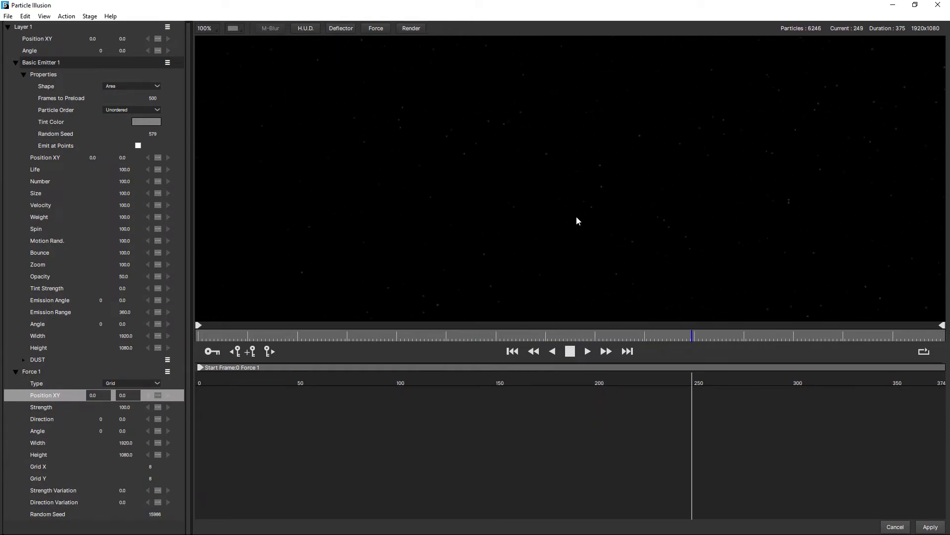
pyautogui.scroll(-1, 576, 220)
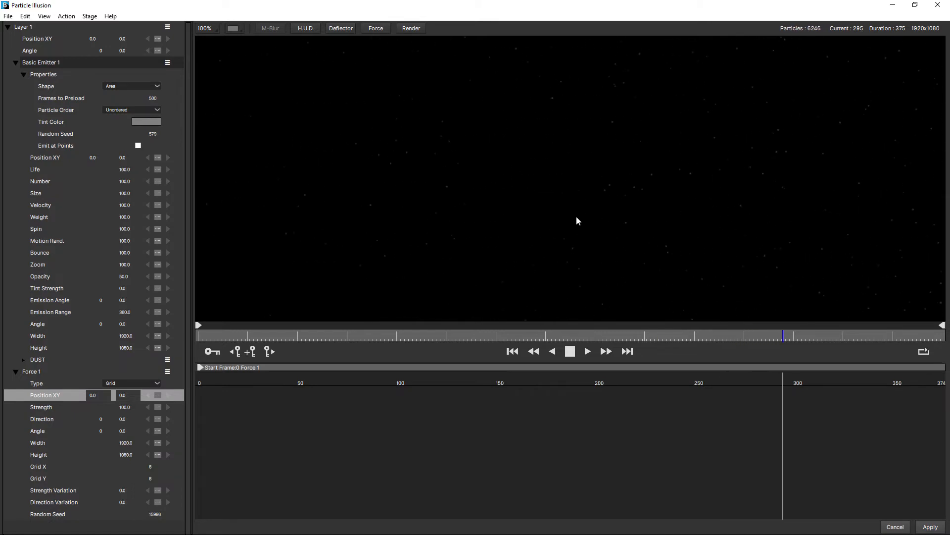
pyautogui.click(570, 352)
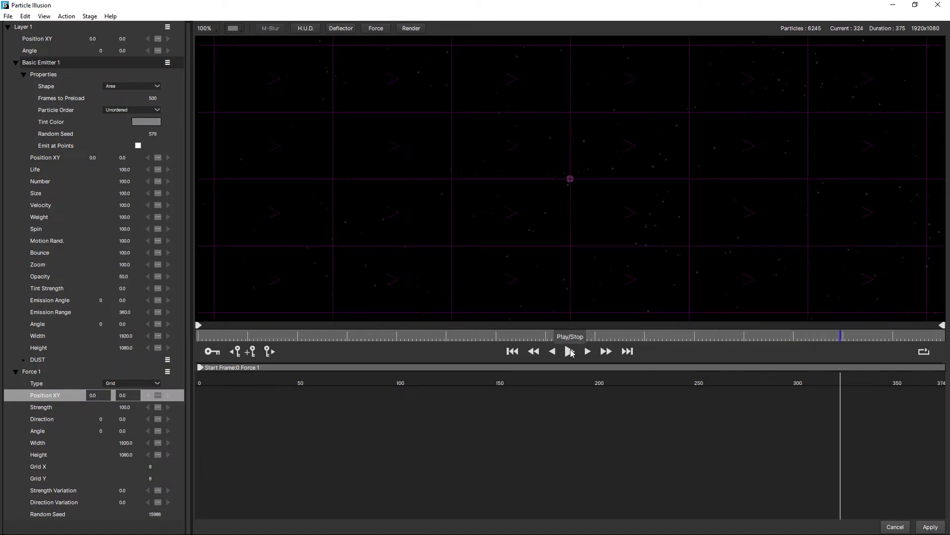
pyautogui.click(125, 407)
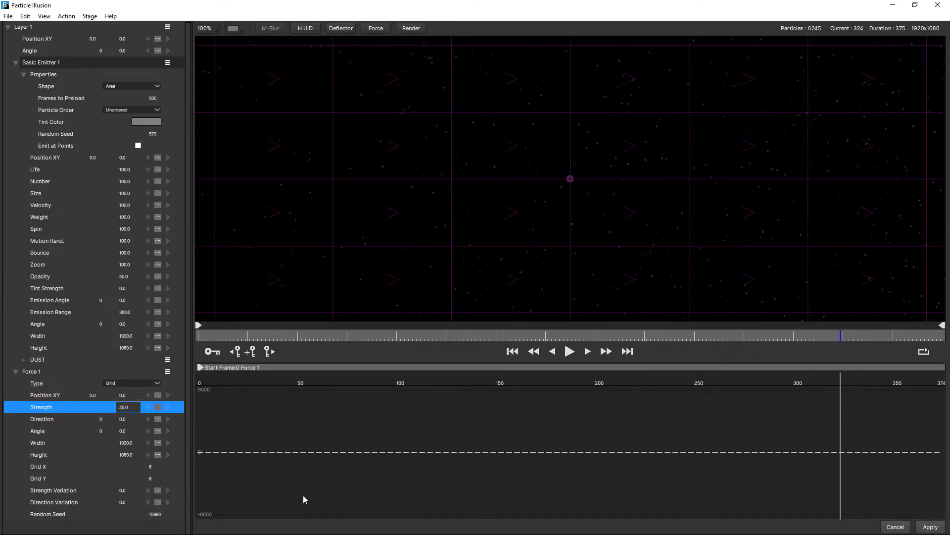
pyautogui.click(488, 411)
pyautogui.press('space')
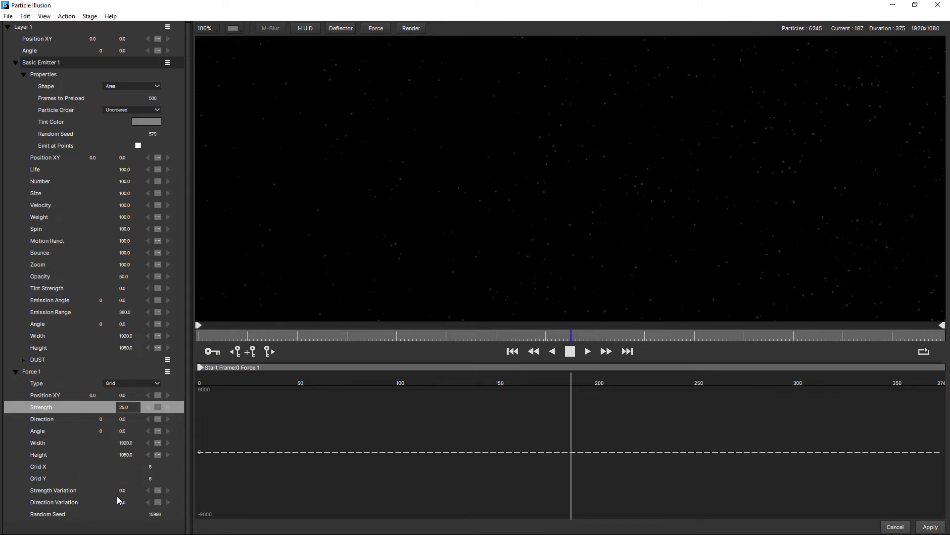
# Set Force 1 Direction Variation to 100 and Strength Variation to 25.
pyautogui.click(122, 503)
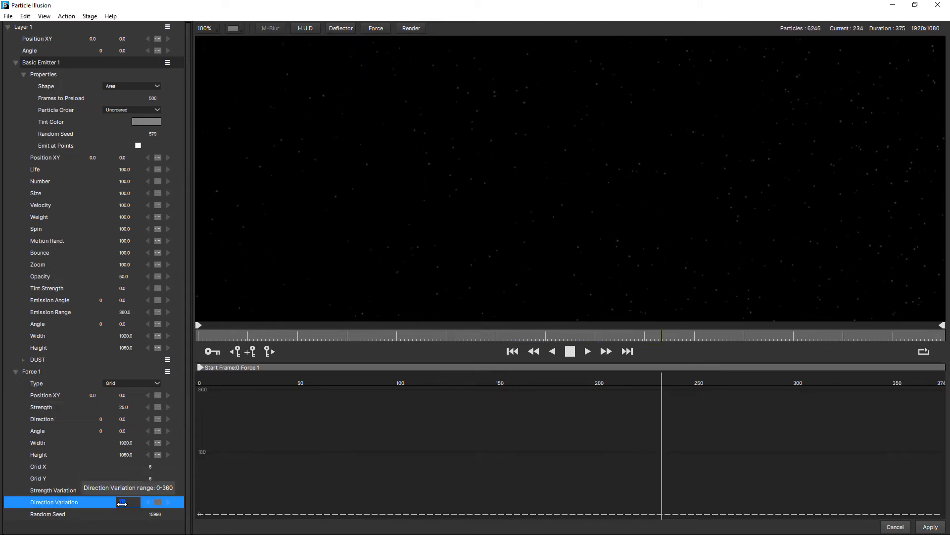
pyautogui.write('100')
pyautogui.press('Return')
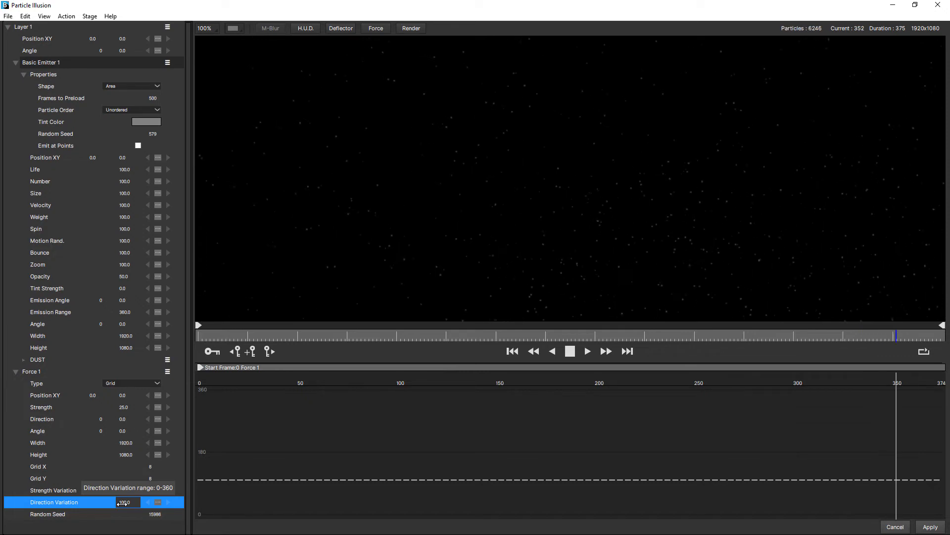
pyautogui.click(124, 490)
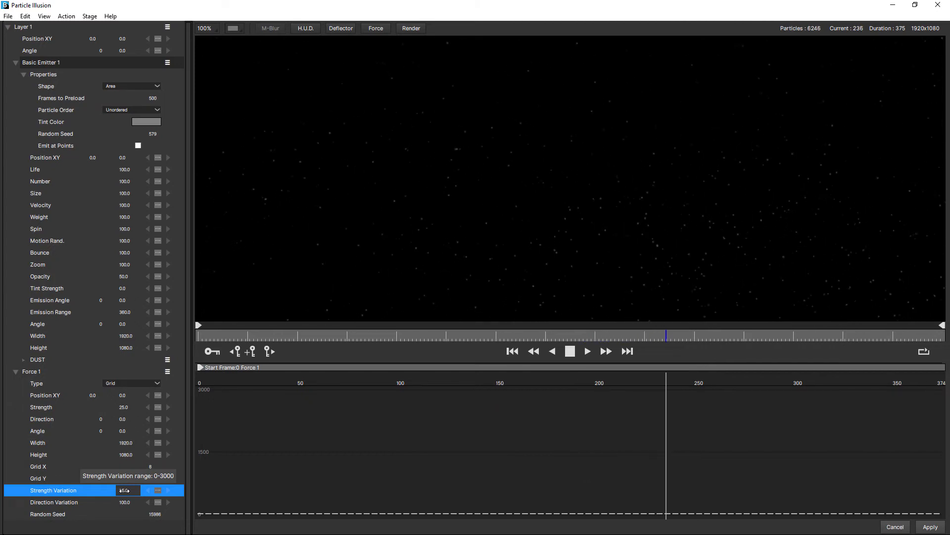
# Raise Basic Emitter 1's Opacity to 100 and preview the brighter dust playback.
pyautogui.click(246, 418)
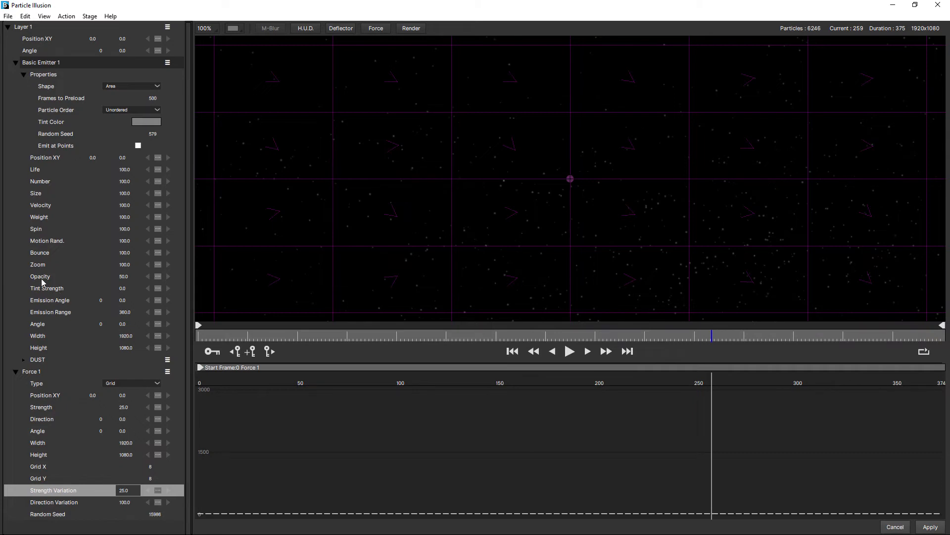
pyautogui.click(123, 277)
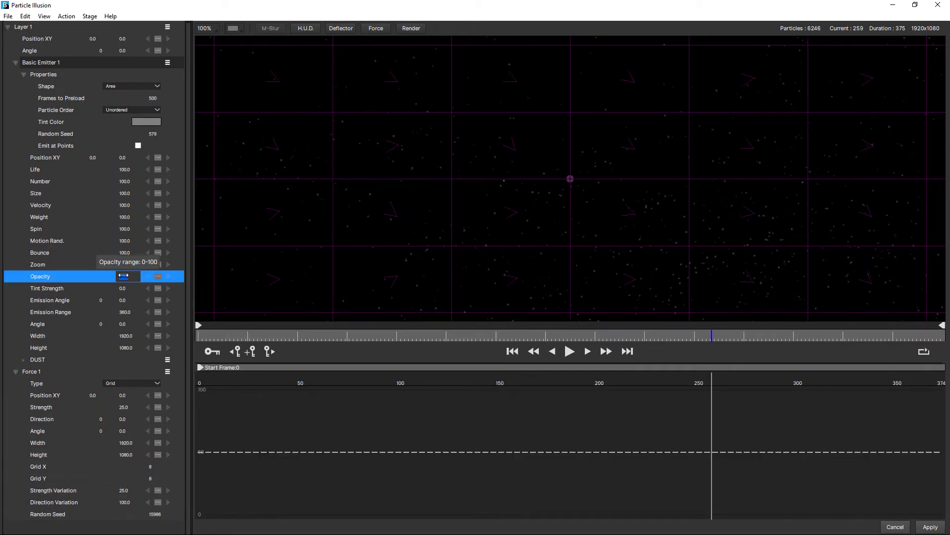
pyautogui.write('100')
pyautogui.press('Return')
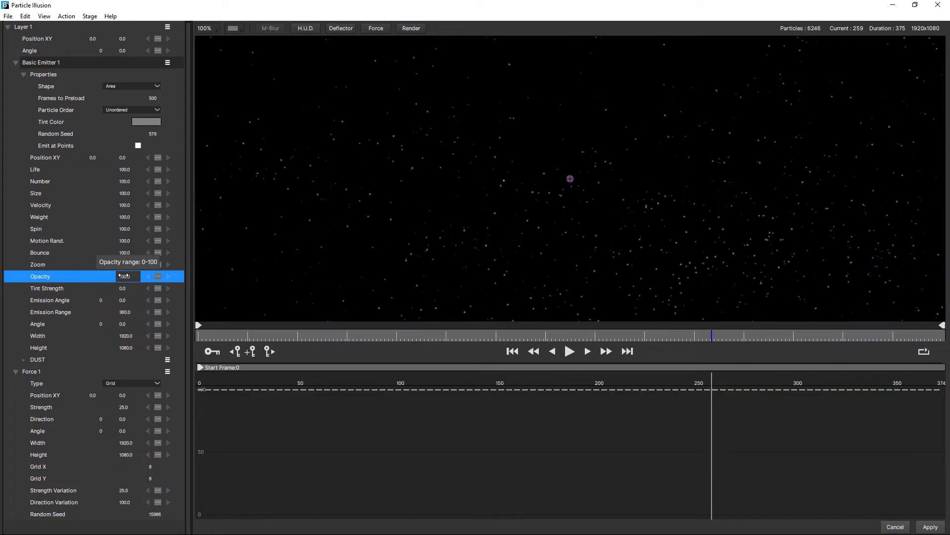
pyautogui.click(570, 352)
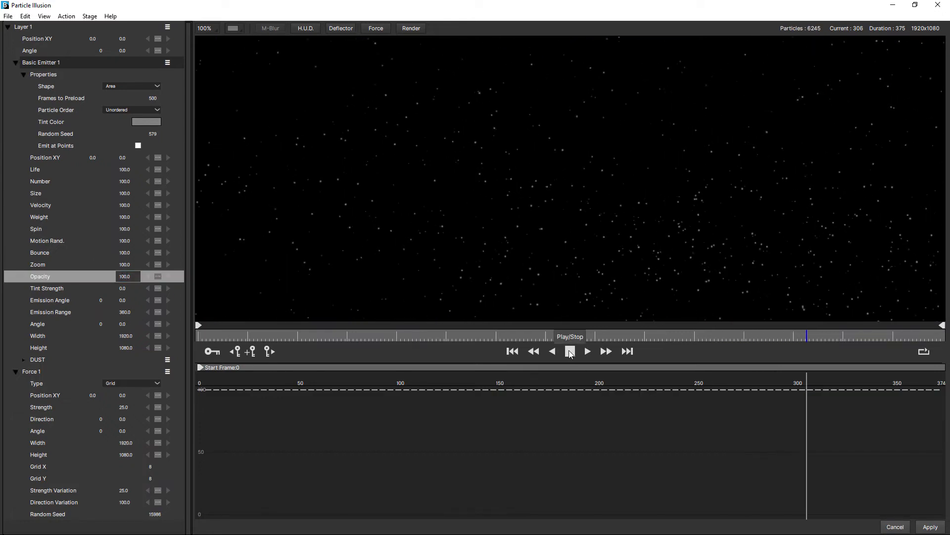
pyautogui.click(569, 352)
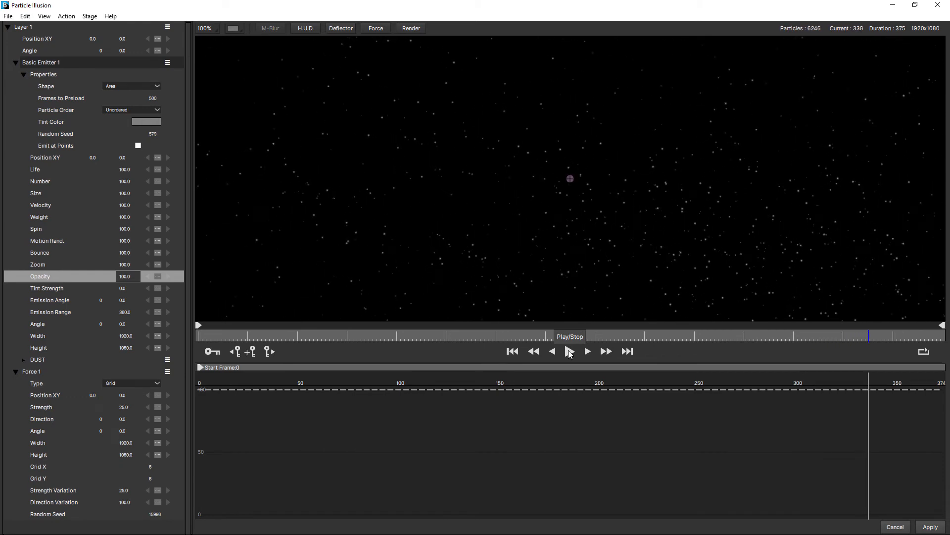
# Halve the DUST particle Number to 0.5 and preview the sparser dust.
pyautogui.click(24, 361)
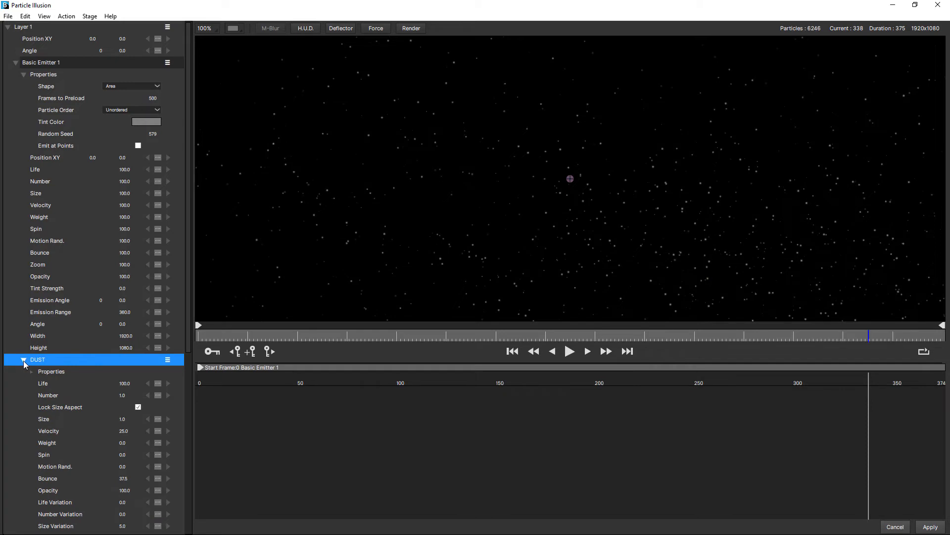
pyautogui.click(122, 395)
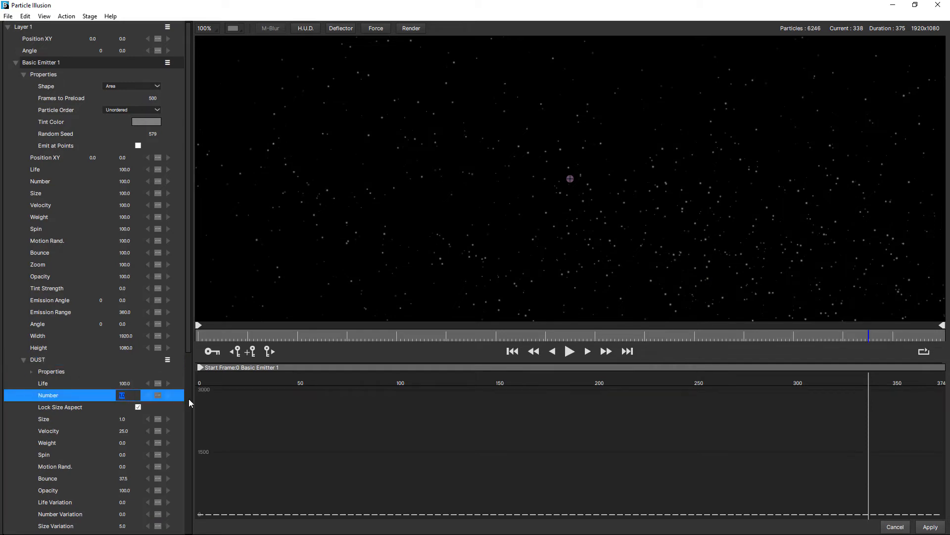
pyautogui.write('0.5')
pyautogui.press('Return')
pyautogui.scroll(-1, 446, 190)
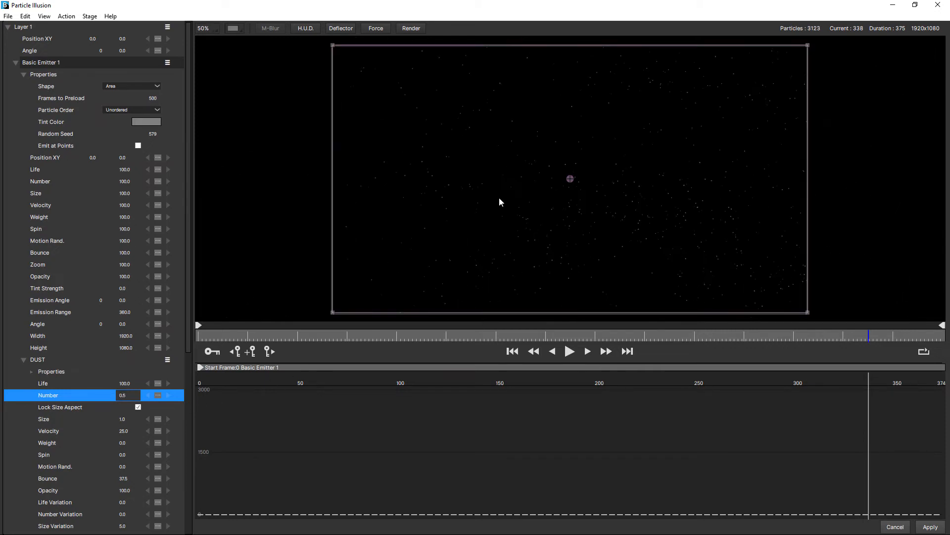
pyautogui.scroll(1, 499, 201)
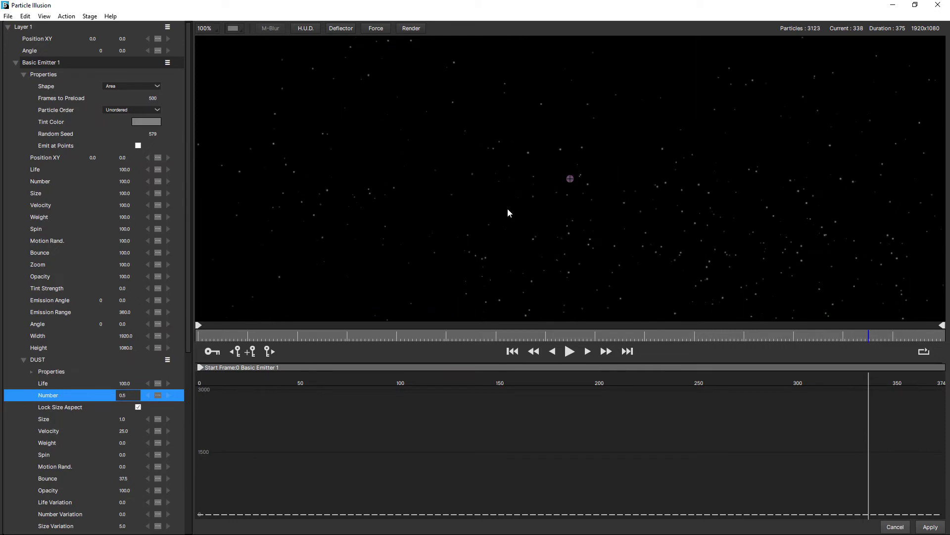
pyautogui.click(571, 352)
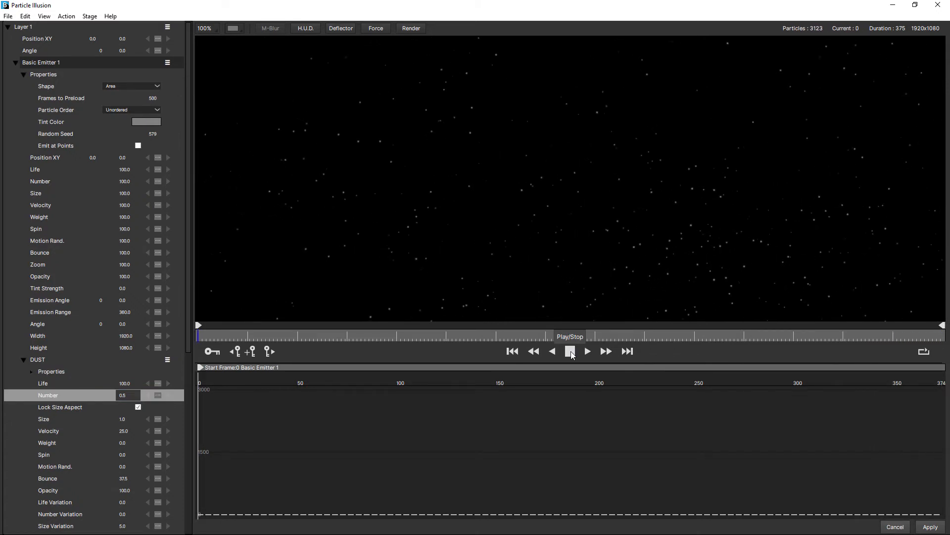
pyautogui.click(571, 353)
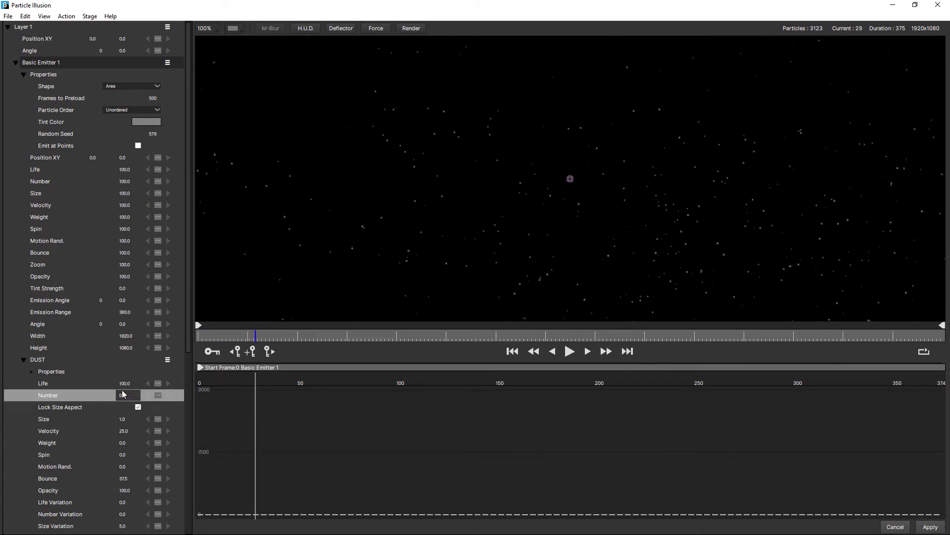
# Lower the DUST Number further to 0.3 and preview again.
pyautogui.click(122, 395)
pyautogui.doubleClick(123, 395)
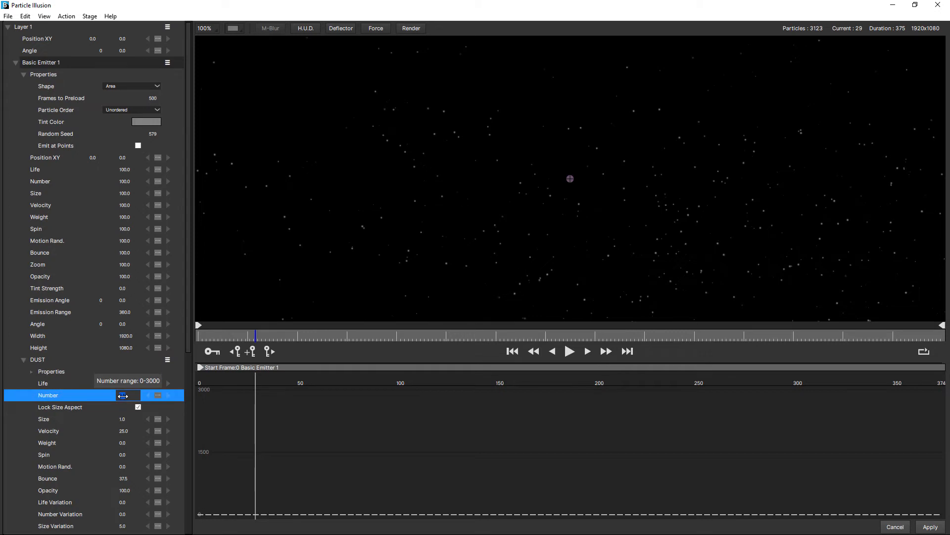
pyautogui.press('BackSpace')
pyautogui.write('3')
pyautogui.press('Return')
pyautogui.press('space')
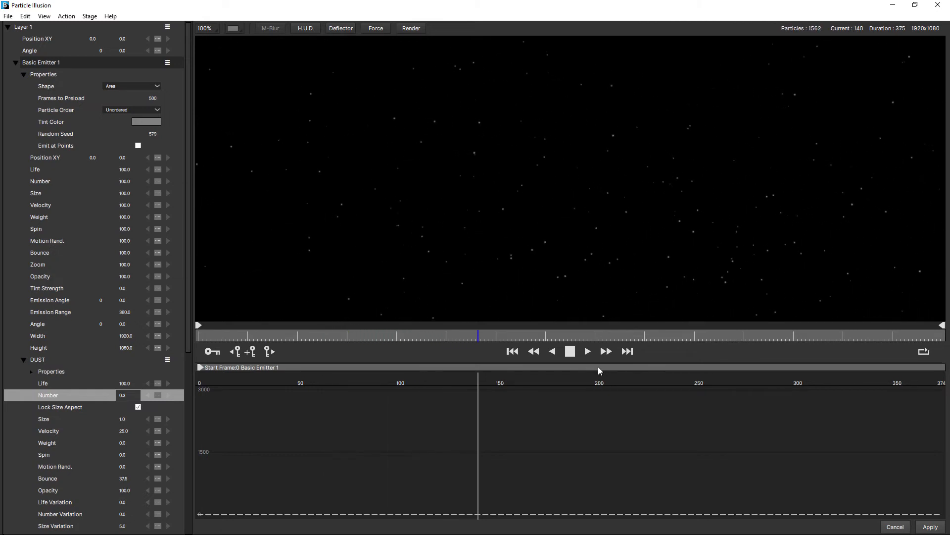
pyautogui.press('space')
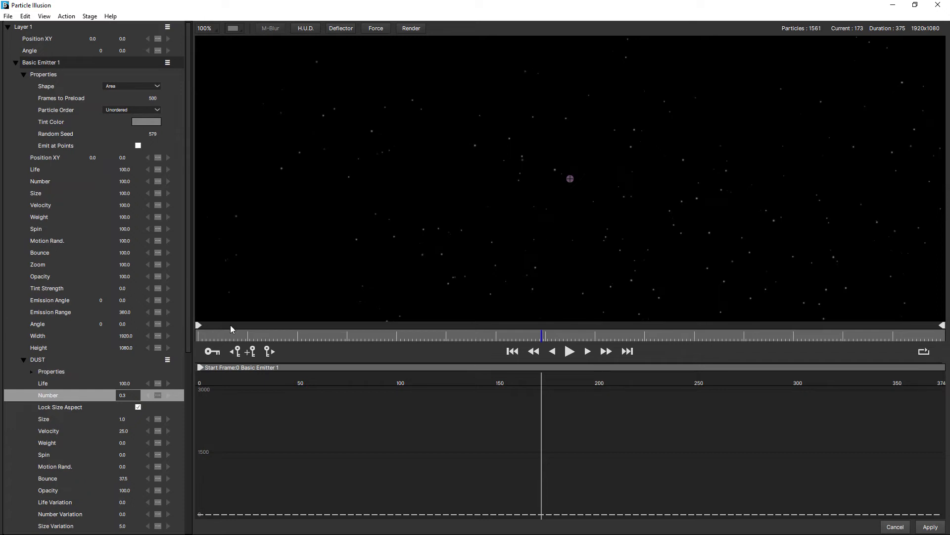
# Duplicate the DUST particle type, rename the copy DUST 2 and collapse the original.
pyautogui.click(168, 360)
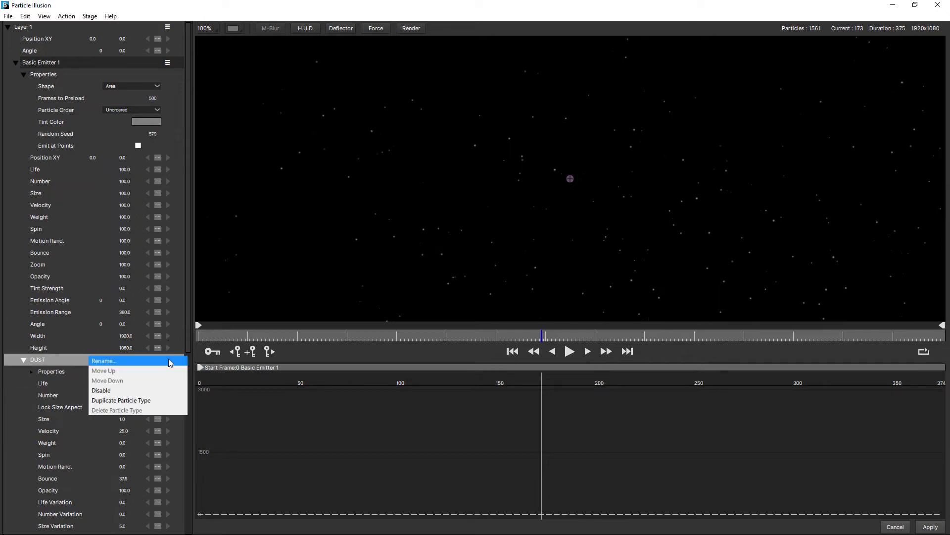
pyautogui.click(139, 401)
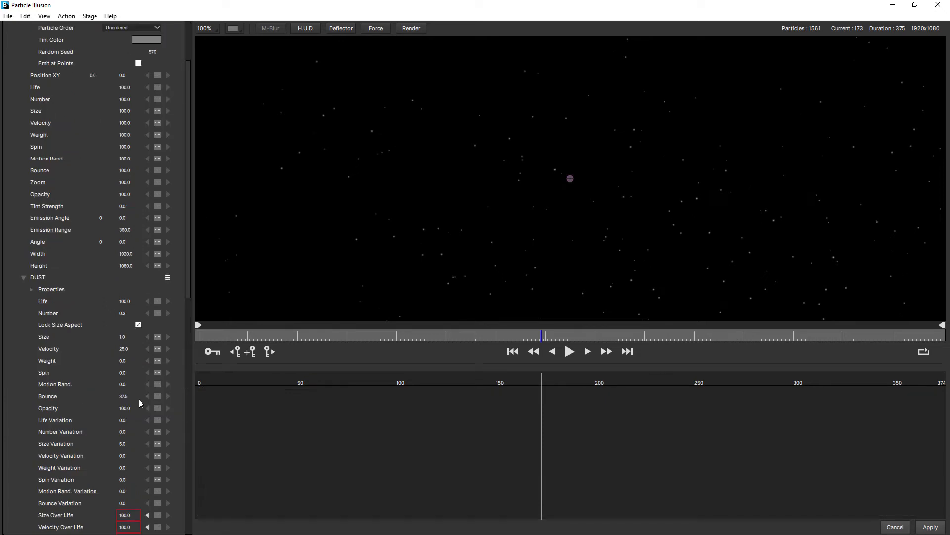
pyautogui.click(38, 278)
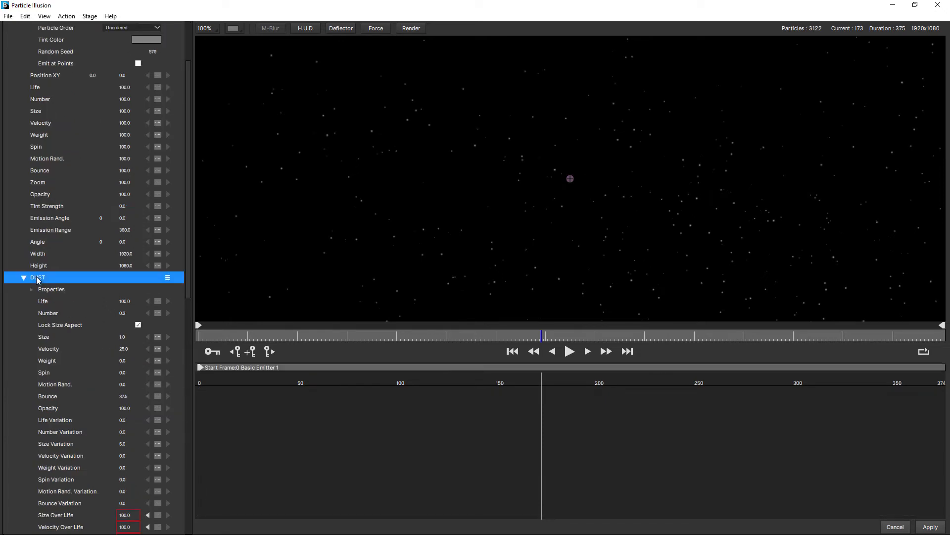
pyautogui.click(168, 279)
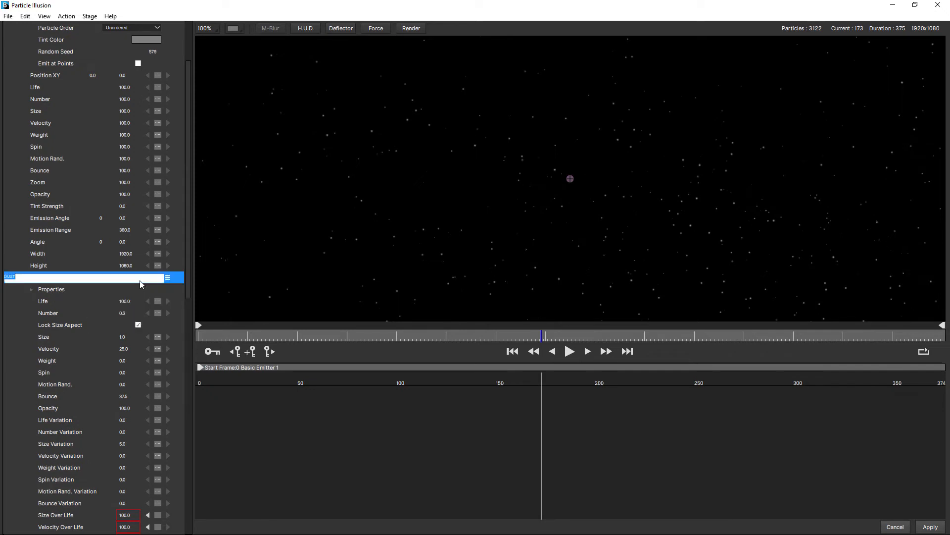
pyautogui.write('DUST')
pyautogui.press('Return')
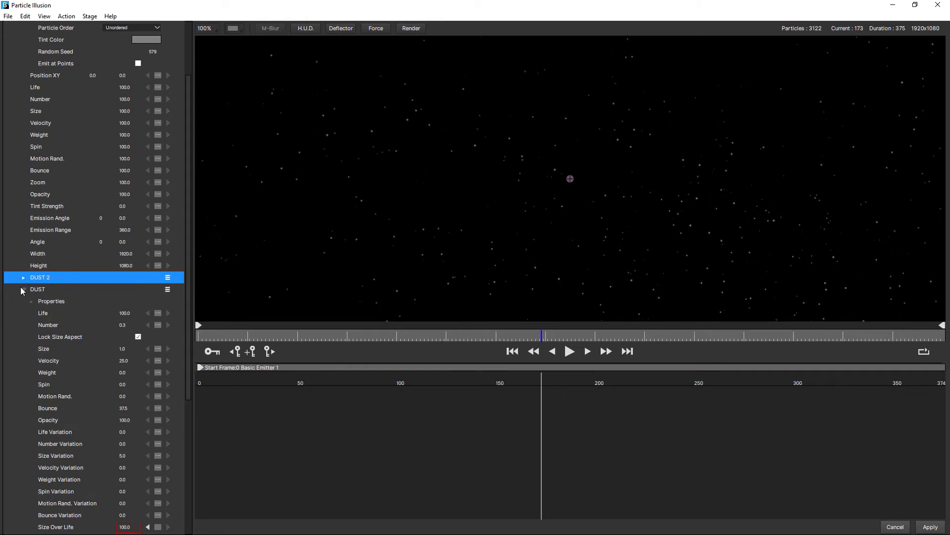
pyautogui.click(23, 289)
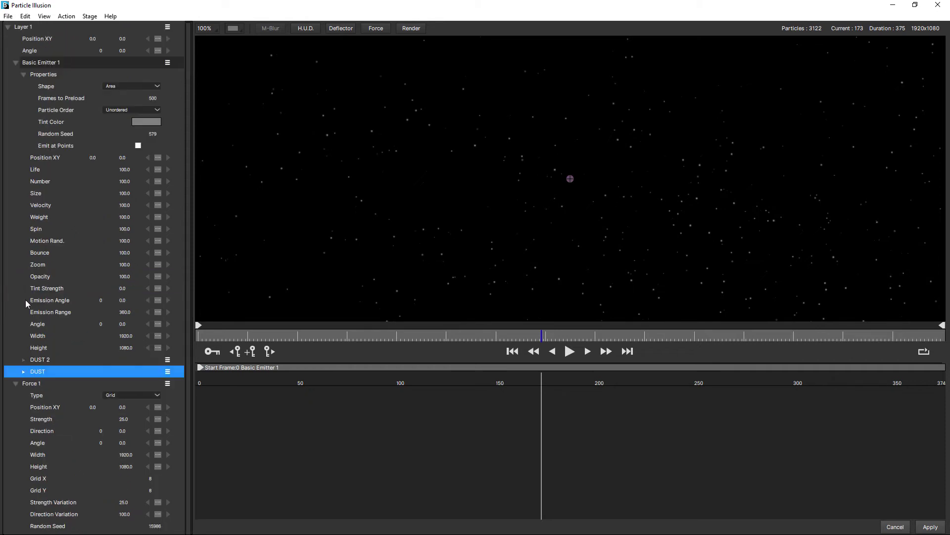
pyautogui.click(23, 361)
# Give DUST 2 the tracer shape from the Emitters_2020.5.il3 library.
pyautogui.click(30, 372)
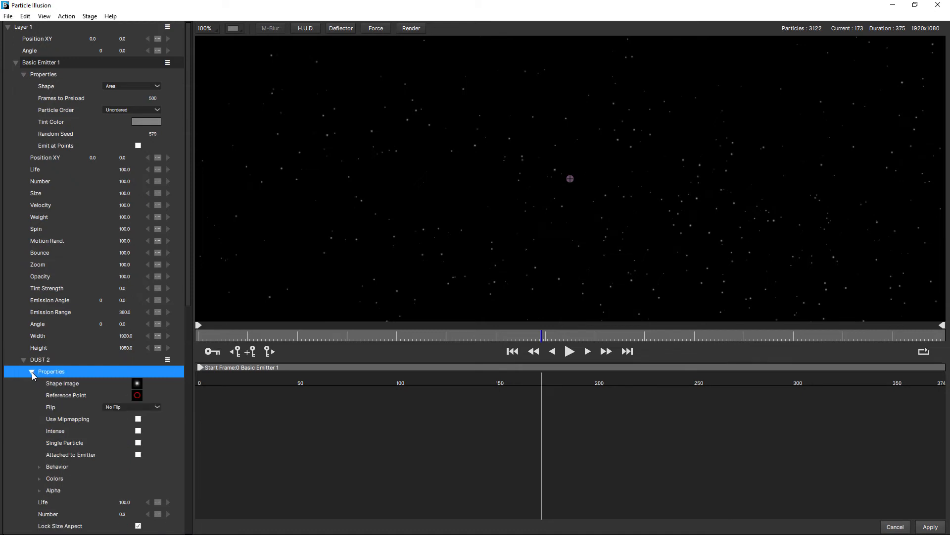
pyautogui.click(138, 384)
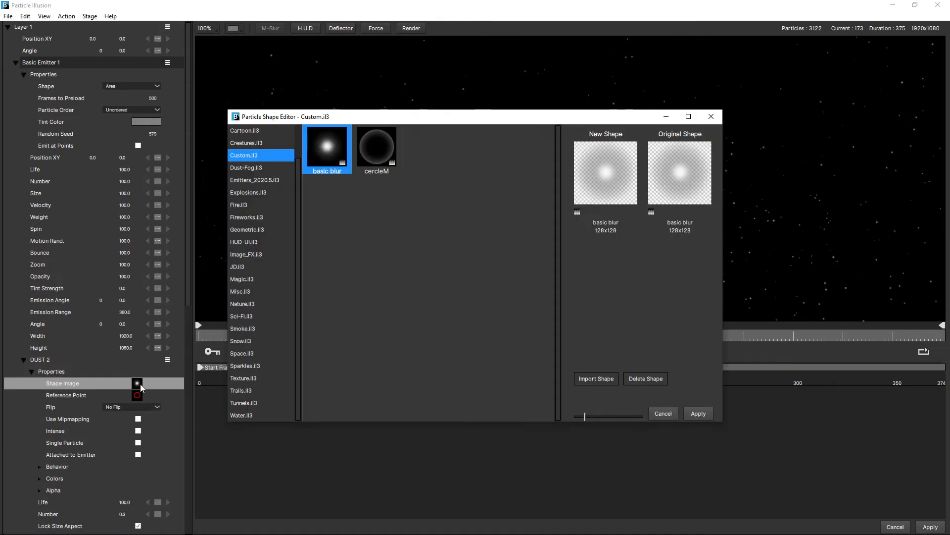
pyautogui.click(246, 183)
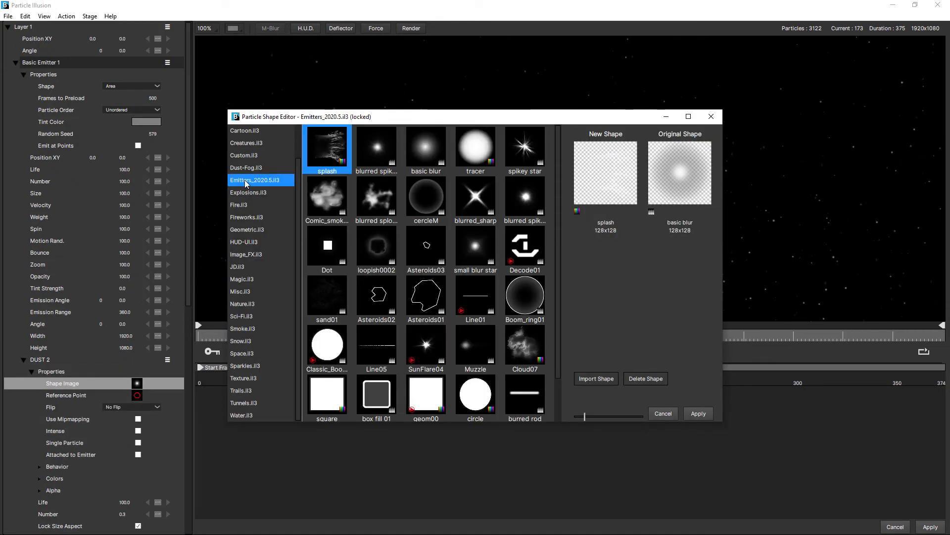
pyautogui.click(484, 150)
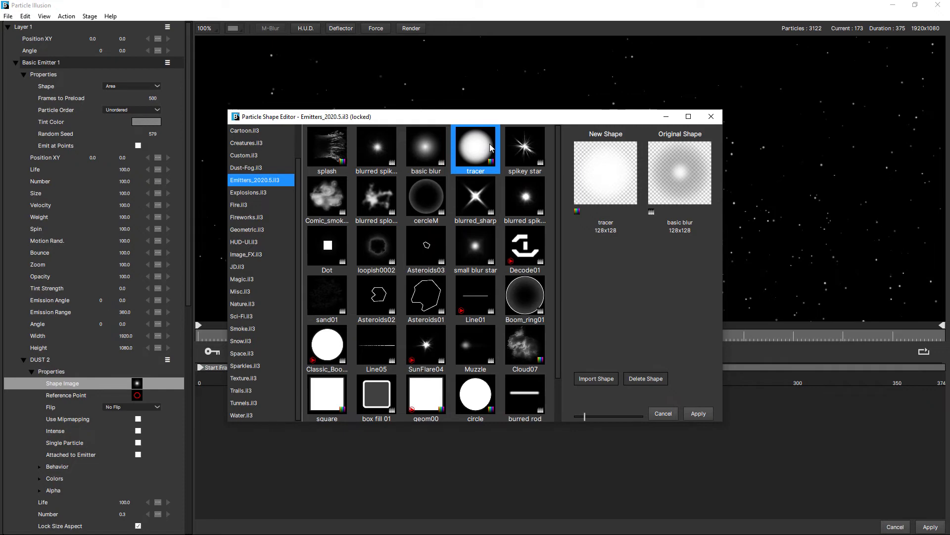
pyautogui.click(699, 413)
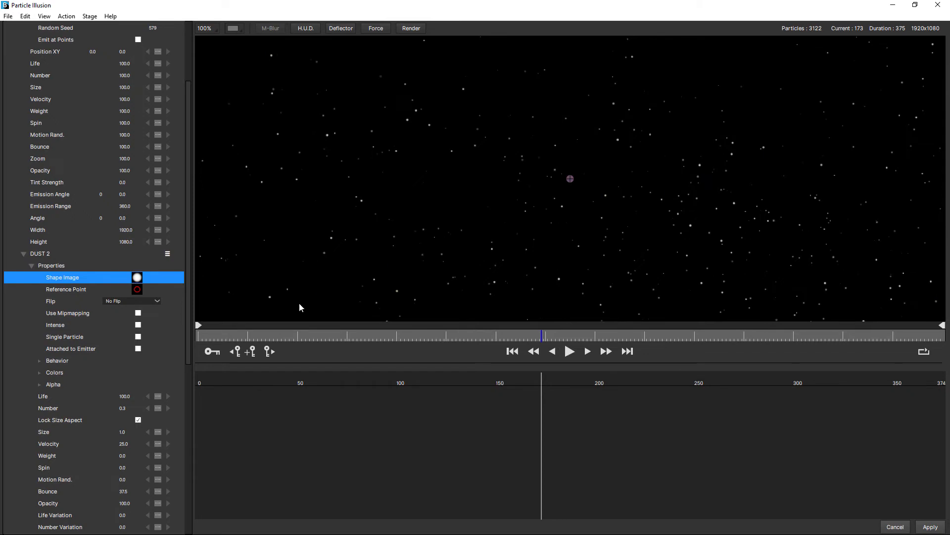
# Set DUST 2 Motion Rand. to 50 and Number to 0.1.
pyautogui.click(125, 481)
pyautogui.write('0')
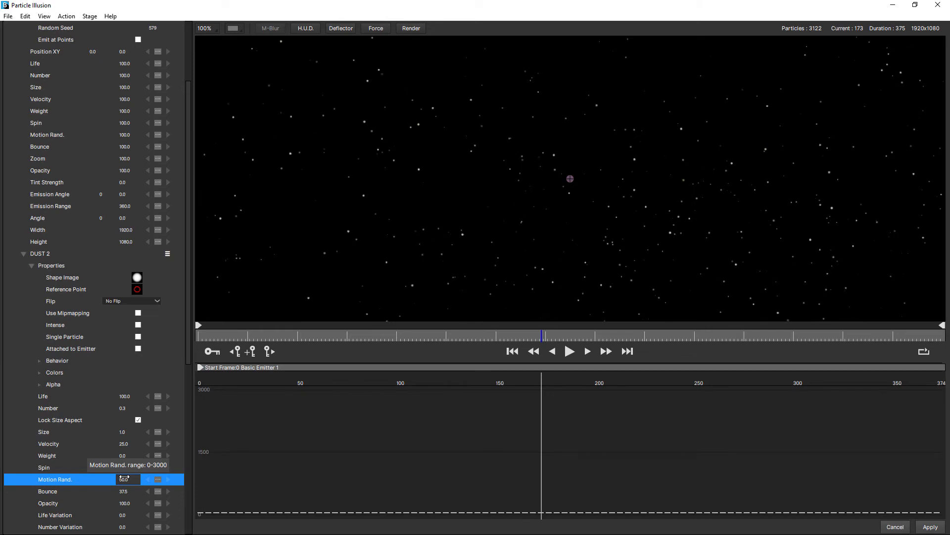
pyautogui.click(123, 408)
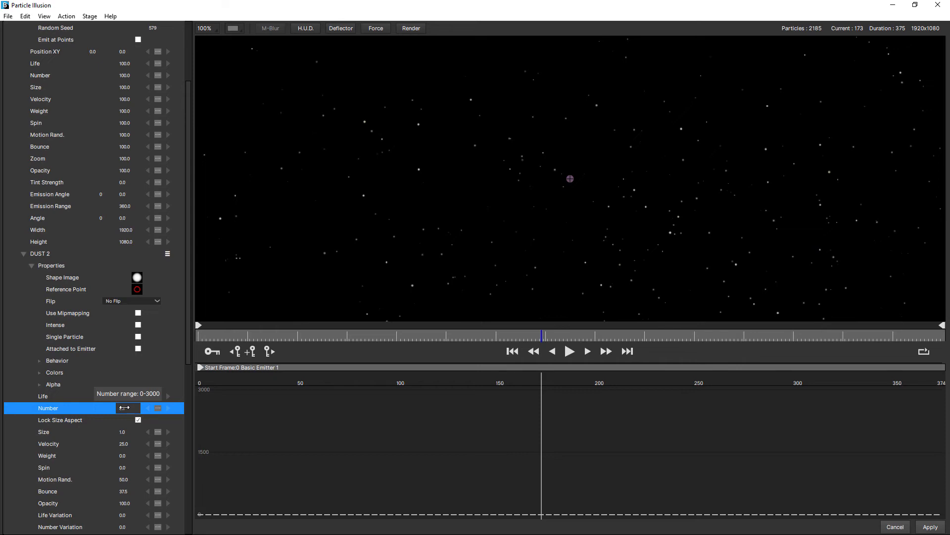
pyautogui.write('0.1')
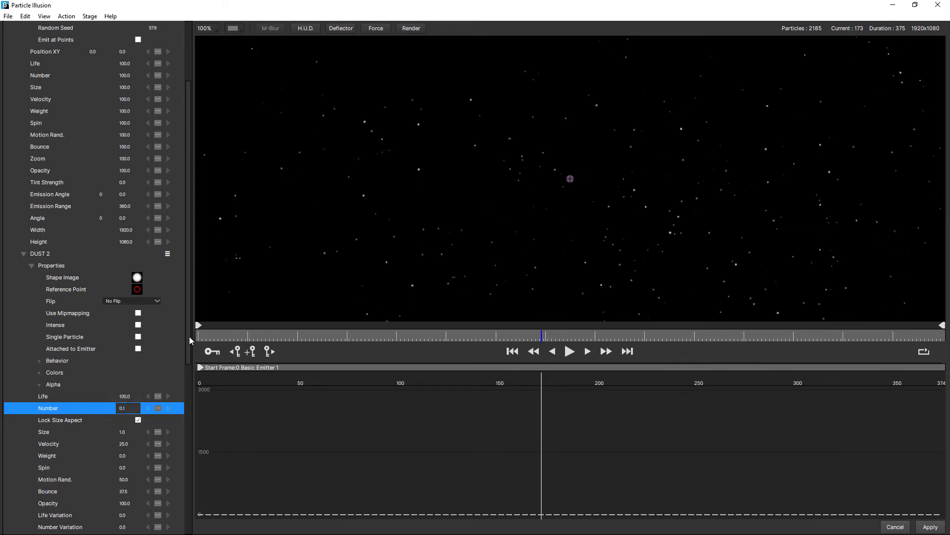
pyautogui.moveTo(190, 337); pyautogui.dragTo(188, 432)
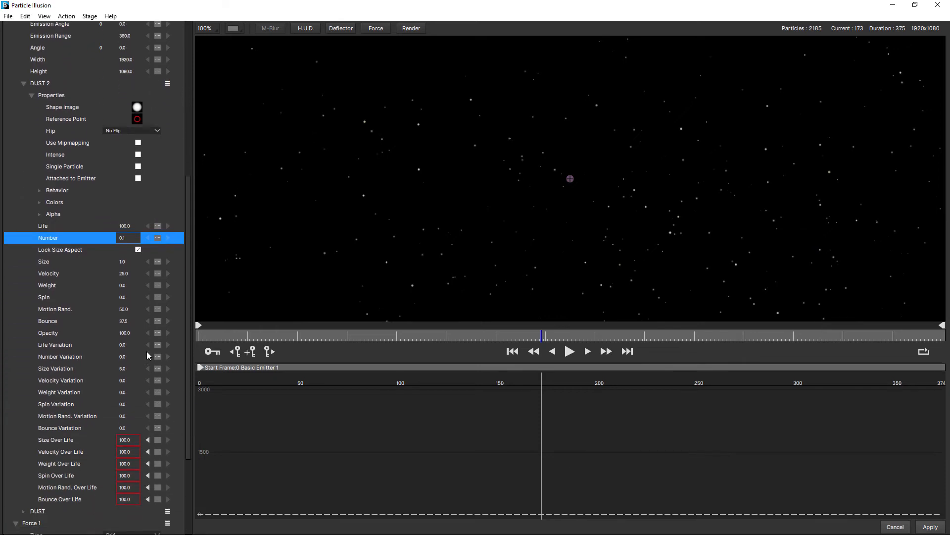
# Adjust DUST 2 Size and Opacity by dragging, settling the Size at 10.
pyautogui.click(125, 261)
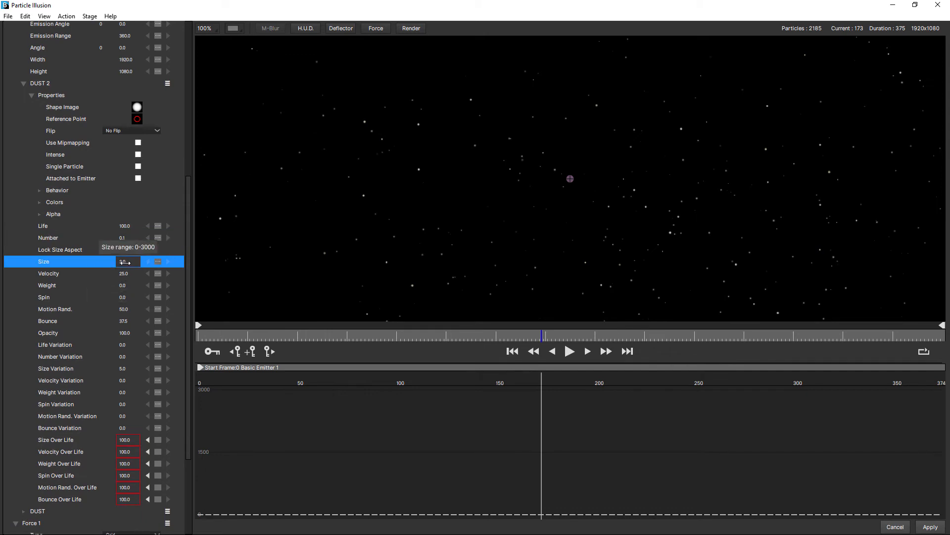
pyautogui.write('23')
pyautogui.press('Return')
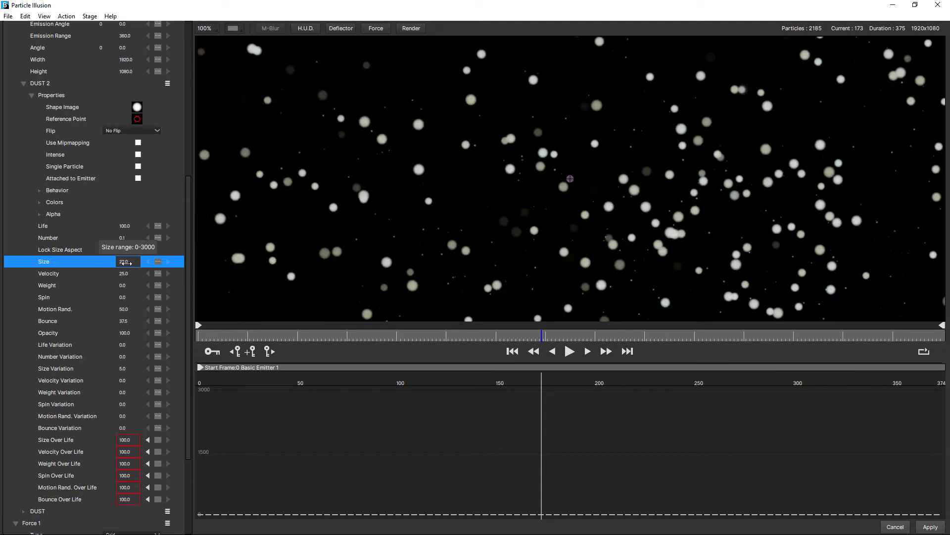
pyautogui.moveTo(135, 261); pyautogui.dragTo(119, 264)
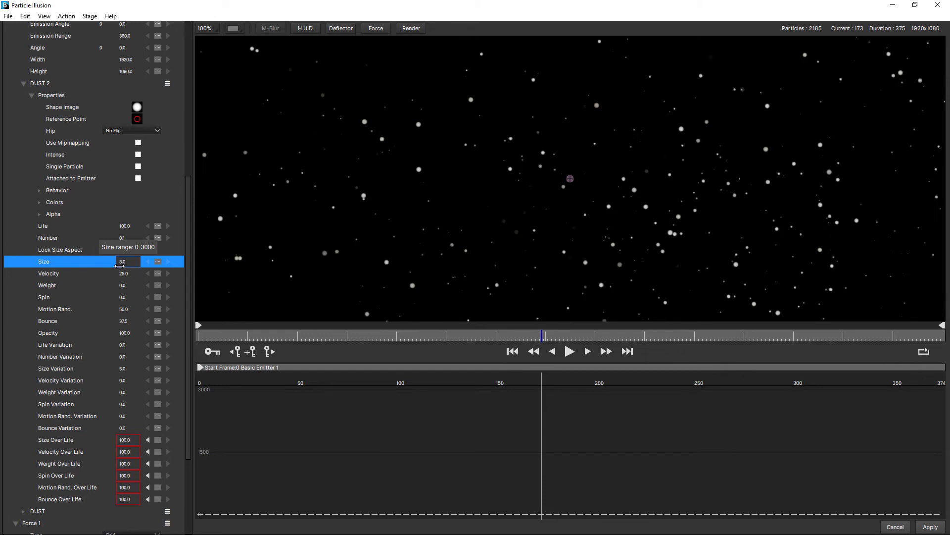
pyautogui.moveTo(121, 264); pyautogui.dragTo(123, 262)
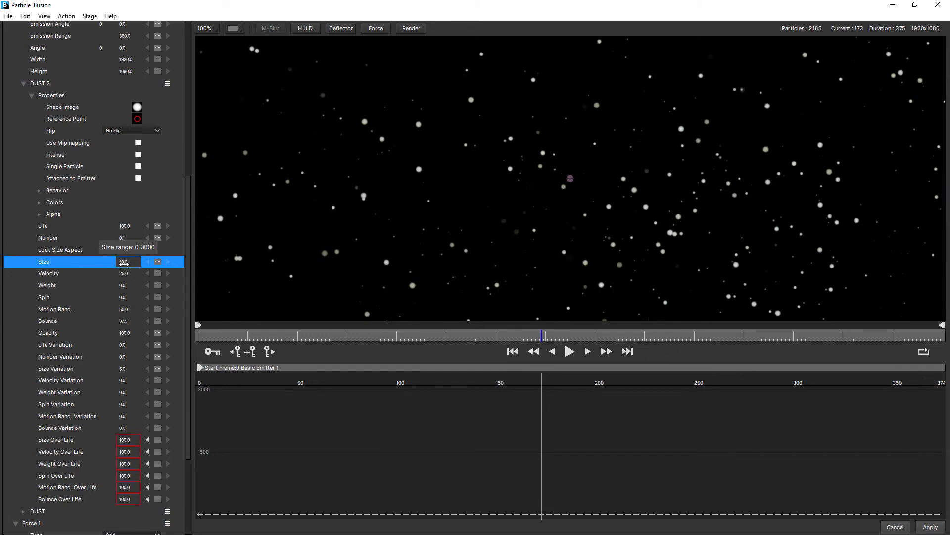
pyautogui.click(126, 334)
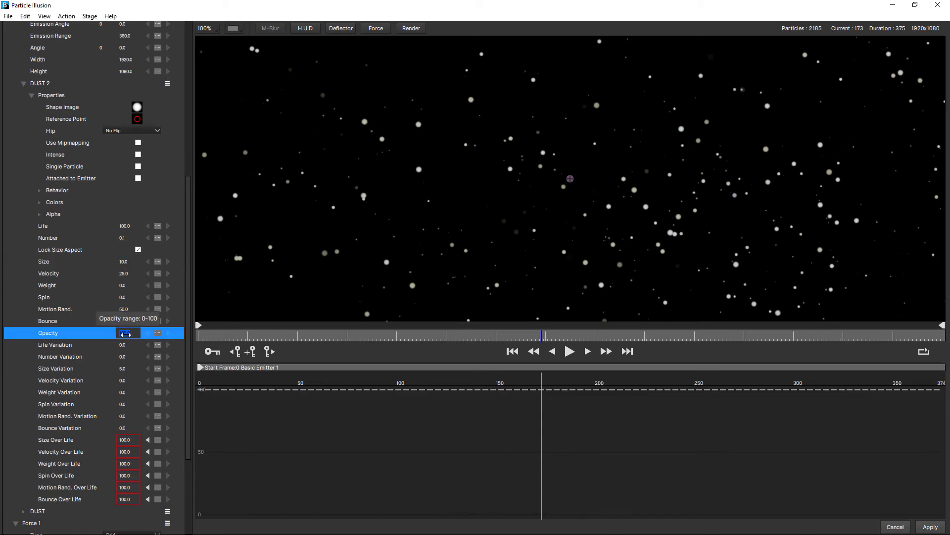
pyautogui.write('50')
pyautogui.moveTo(127, 334); pyautogui.dragTo(127, 335)
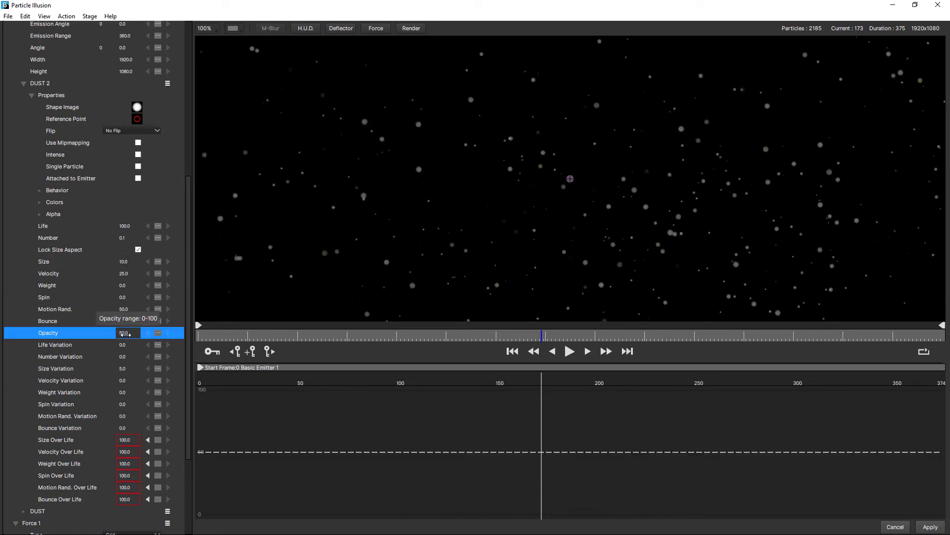
pyautogui.click(124, 261)
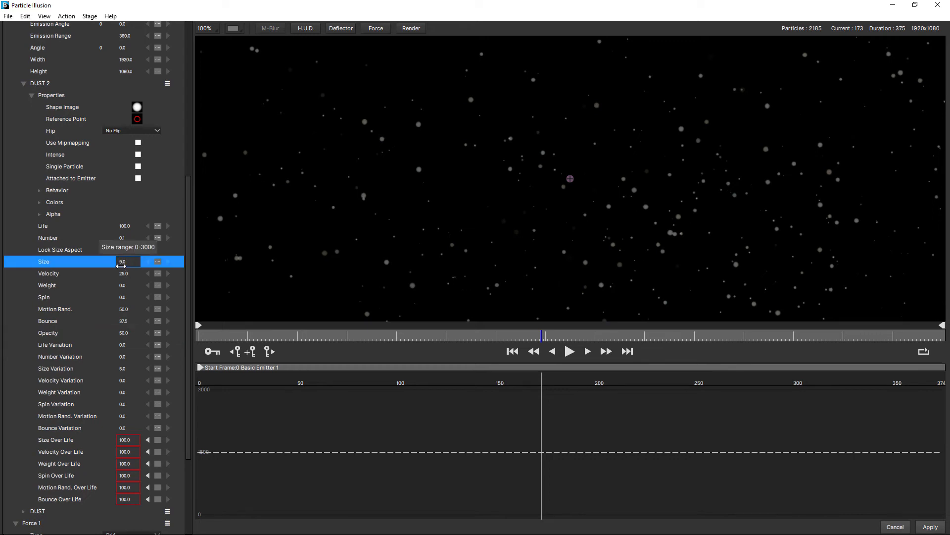
pyautogui.moveTo(124, 261); pyautogui.dragTo(123, 271)
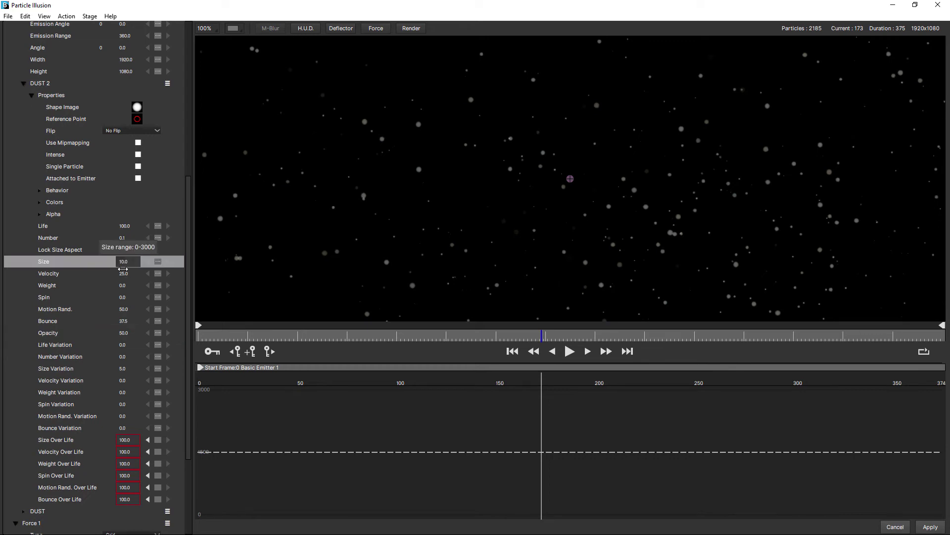
# Set DUST 2 Size Variation to 15 and Number to 0.0.
pyautogui.click(122, 368)
pyautogui.moveTo(127, 370); pyautogui.dragTo(129, 369)
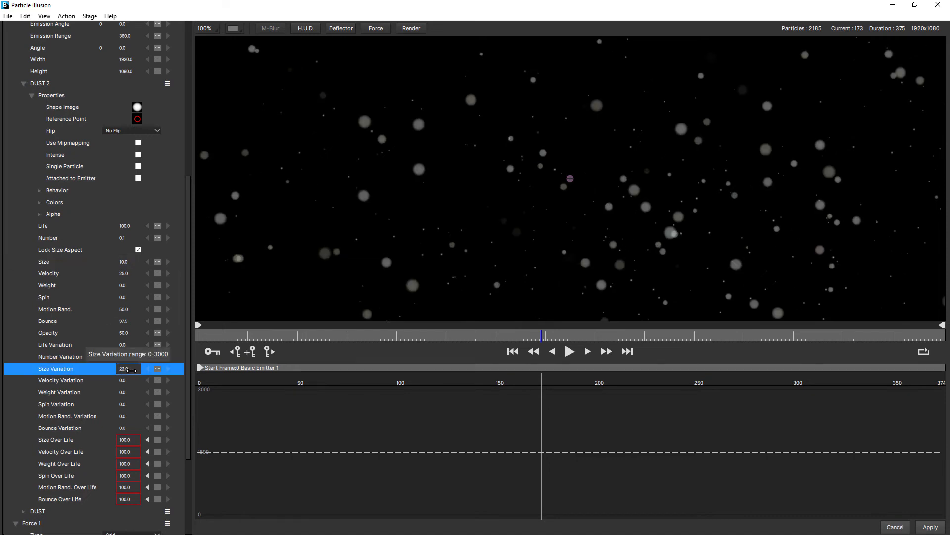
pyautogui.doubleClick(125, 369)
pyautogui.write('10')
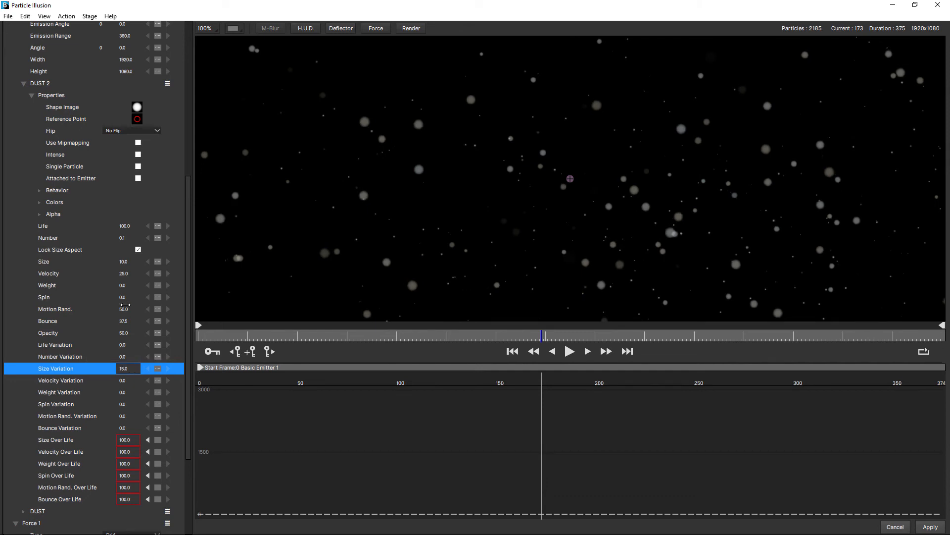
pyautogui.doubleClick(123, 238)
pyautogui.write('.01')
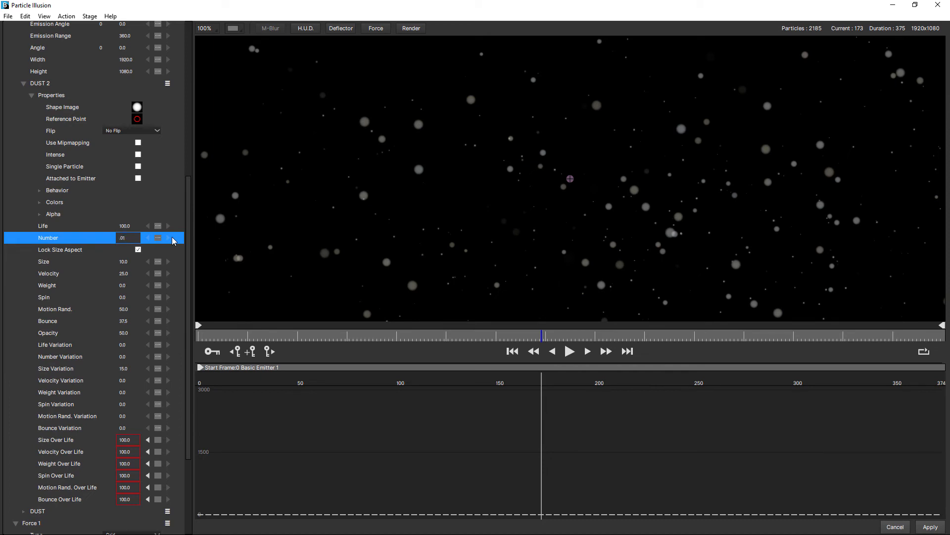
pyautogui.press('Return')
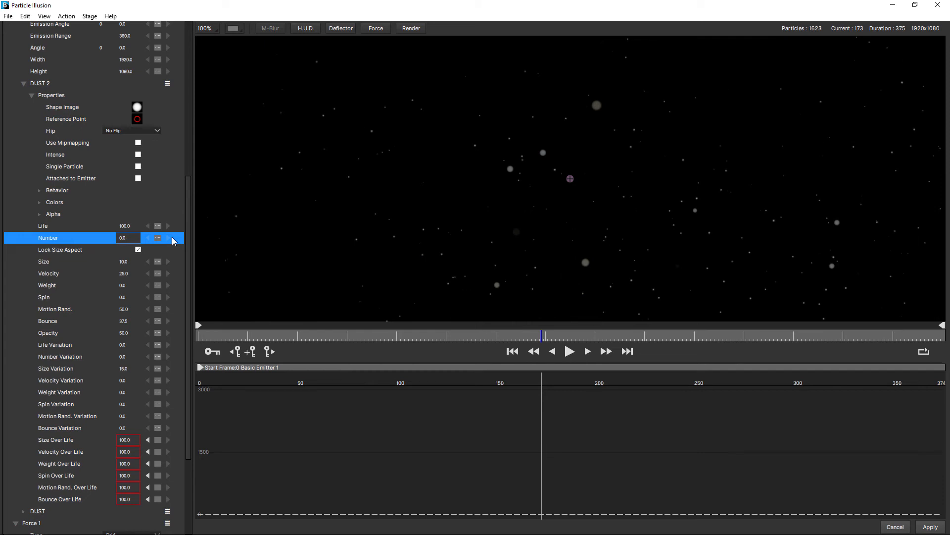
# Set DUST 2 Opacity to 25 and Size Variation to 27 while previewing at 100% stage size.
pyautogui.click(560, 354)
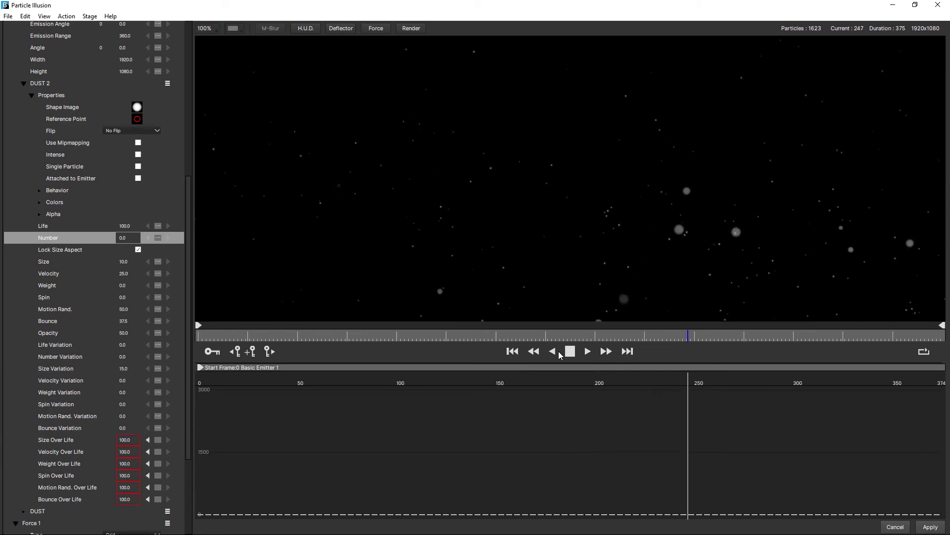
pyautogui.click(568, 349)
pyautogui.scroll(-1, 561, 220)
pyautogui.press('space')
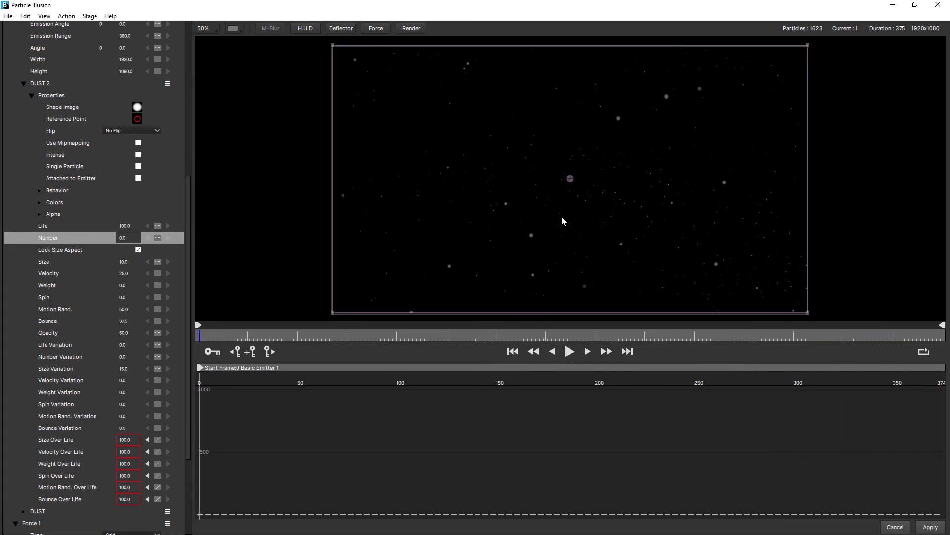
pyautogui.click(125, 332)
pyautogui.write('25')
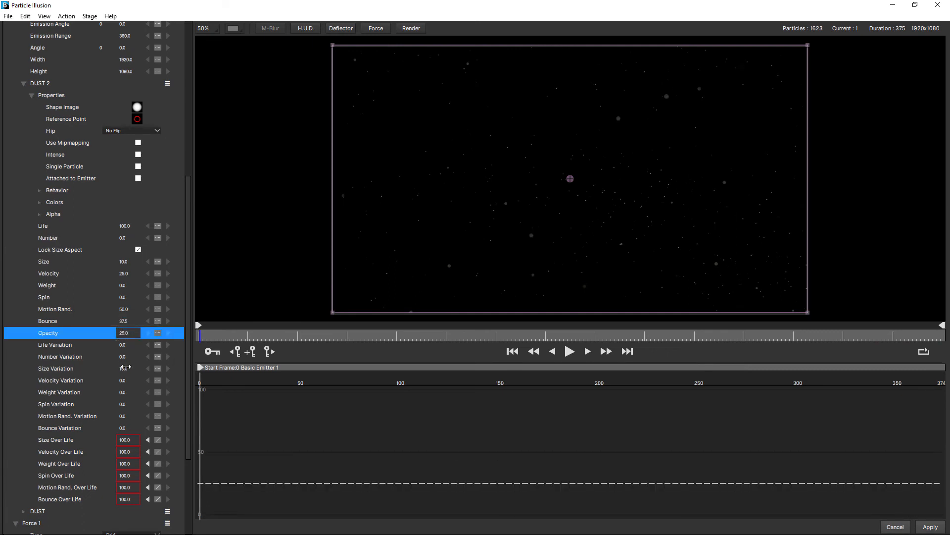
pyautogui.moveTo(124, 369); pyautogui.dragTo(133, 369)
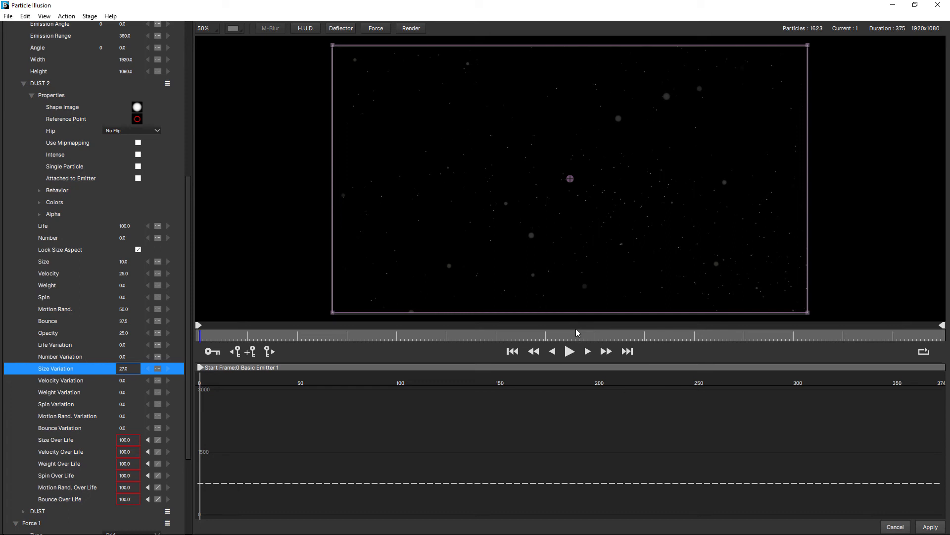
pyautogui.click(570, 352)
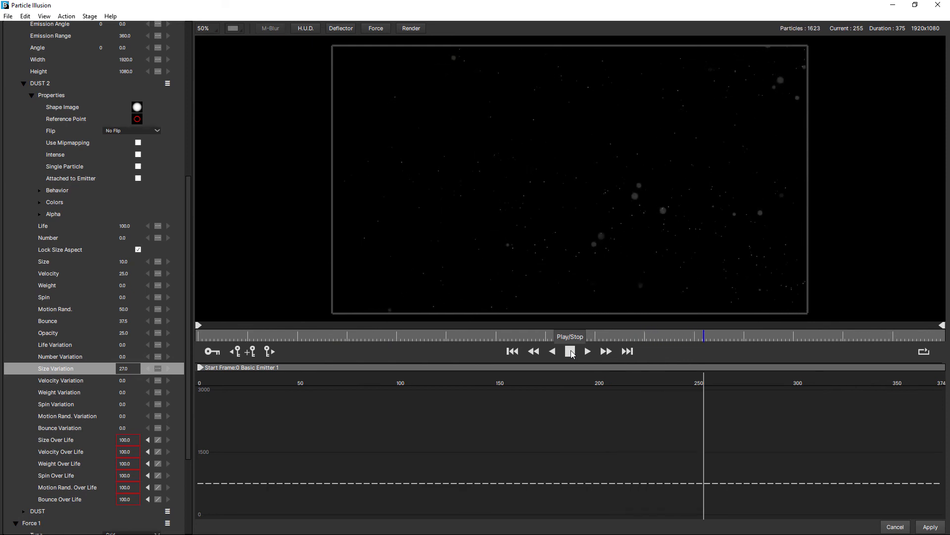
pyautogui.press('=')
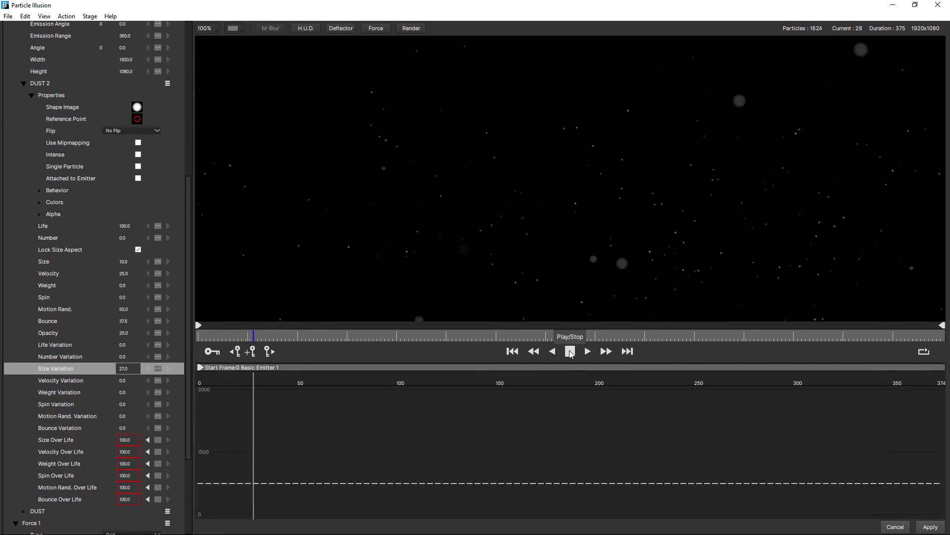
pyautogui.moveTo(189, 258); pyautogui.dragTo(189, 362)
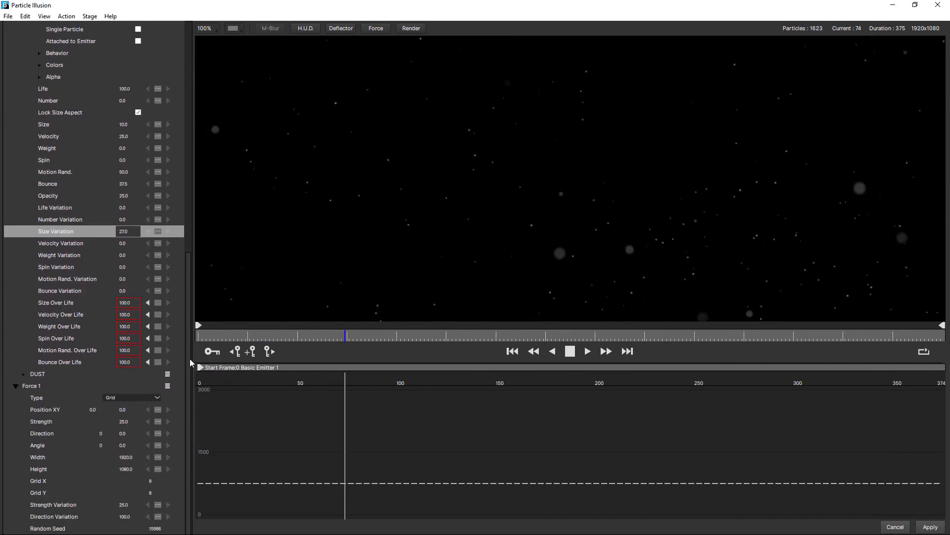
pyautogui.click(15, 386)
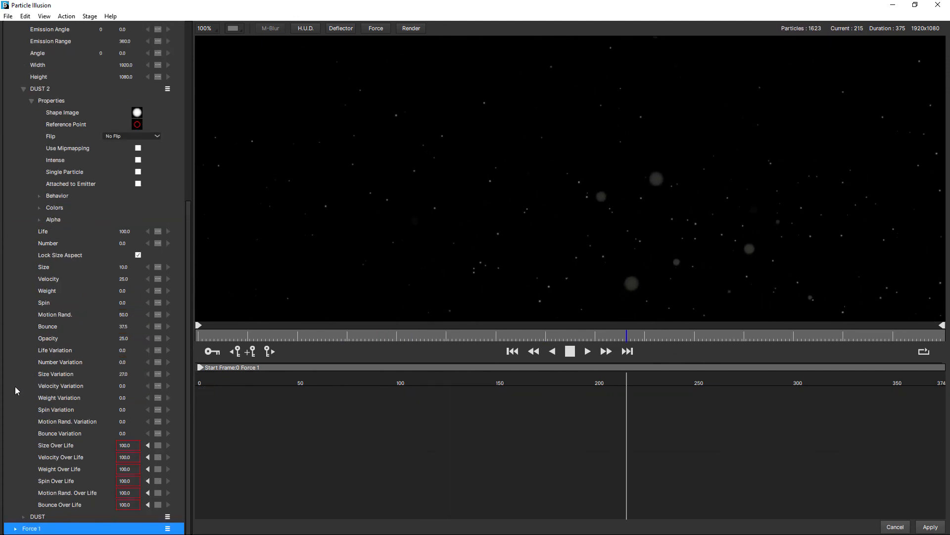
# Prepare to save Basic Emitter 1 as 'Drifting Dust 2' into the JD.il3 library.
pyautogui.click(24, 88)
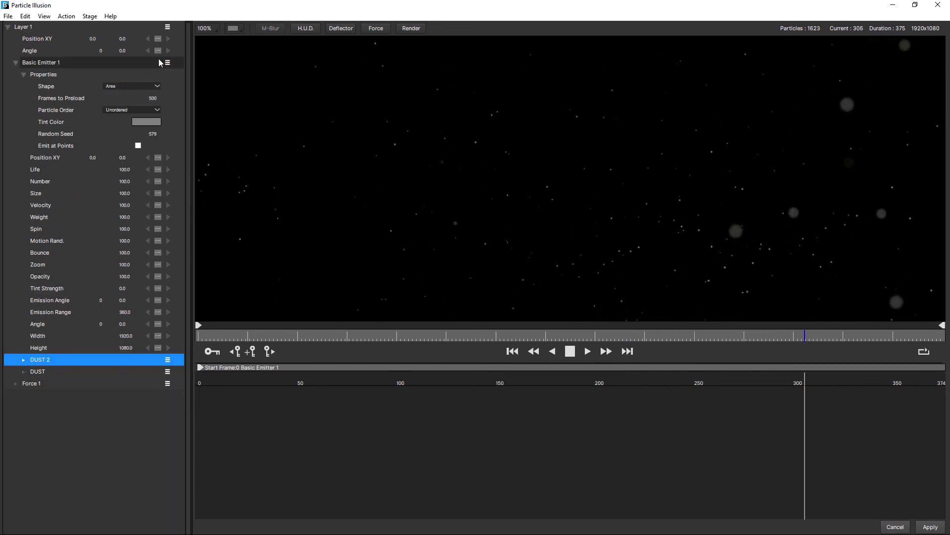
pyautogui.click(168, 64)
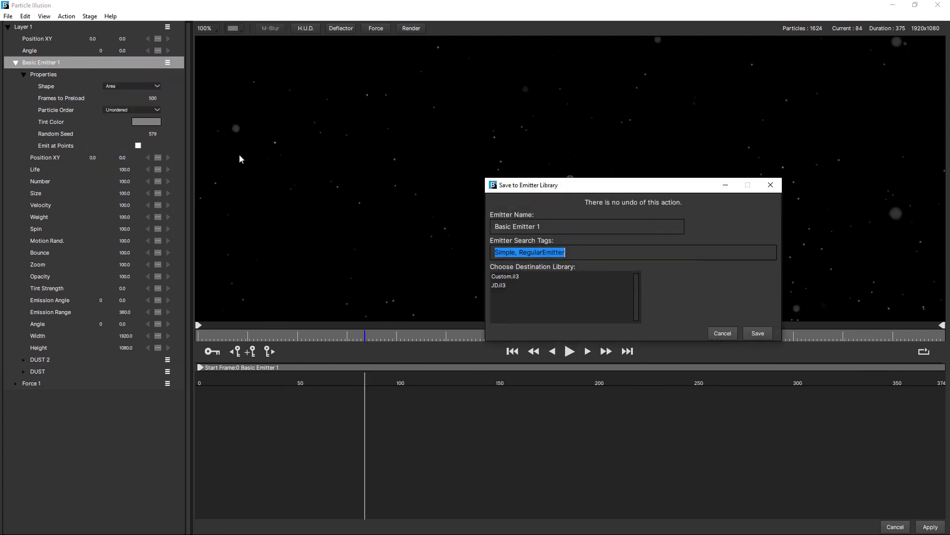
pyautogui.tripleClick(535, 226)
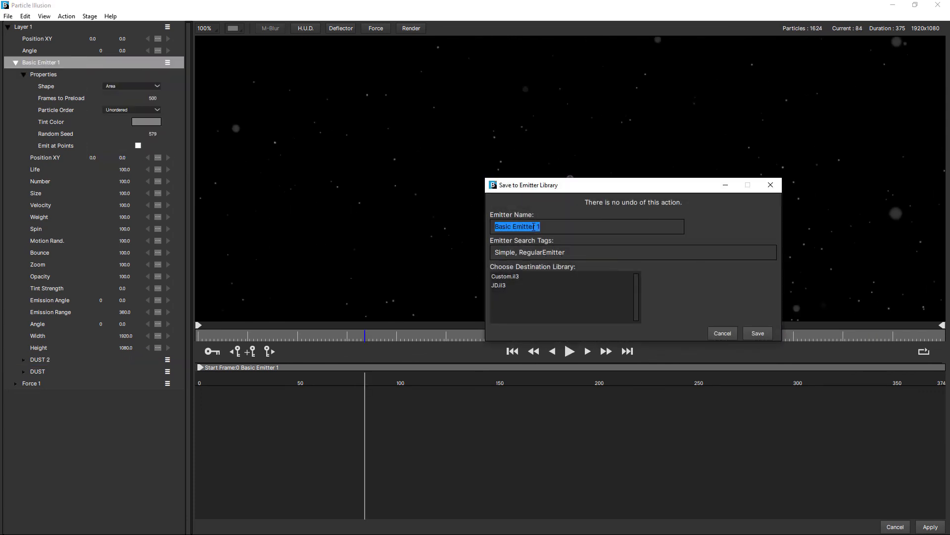
pyautogui.write('Drifting Dust 2')
pyautogui.click(500, 284)
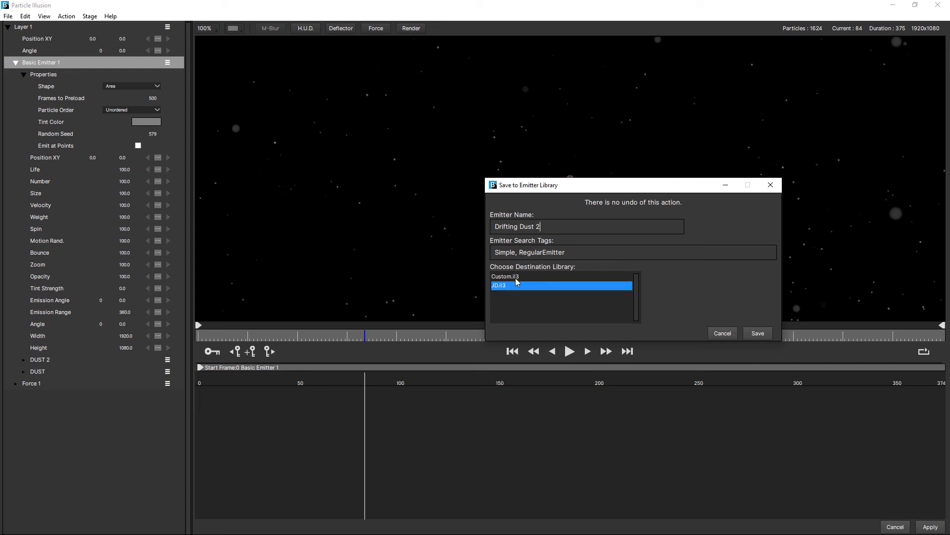
# Save the emitter to the library and switch to the Browse layout.
pyautogui.click(753, 331)
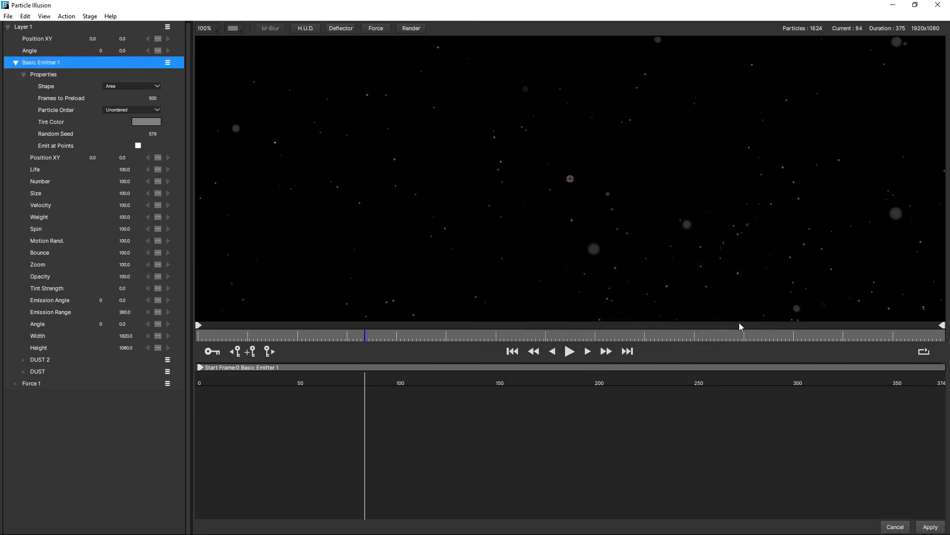
pyautogui.click(47, 17)
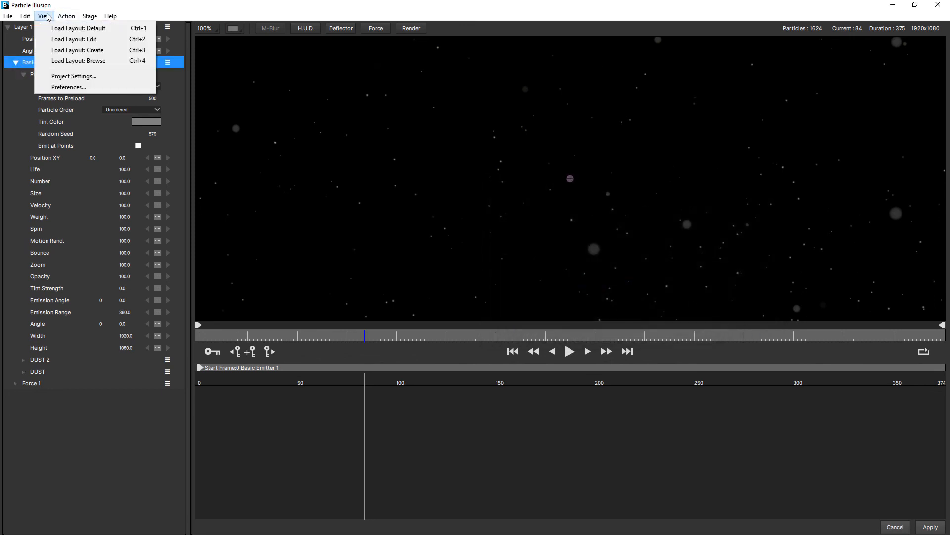
pyautogui.click(56, 28)
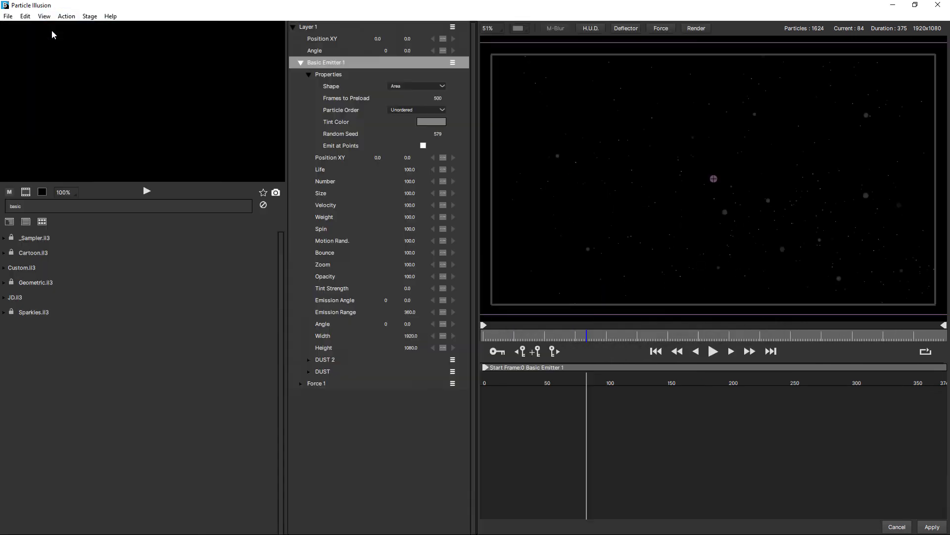
# Search the library for 'drifting du', select Drifting Dust 2 and preview it.
pyautogui.doubleClick(45, 204)
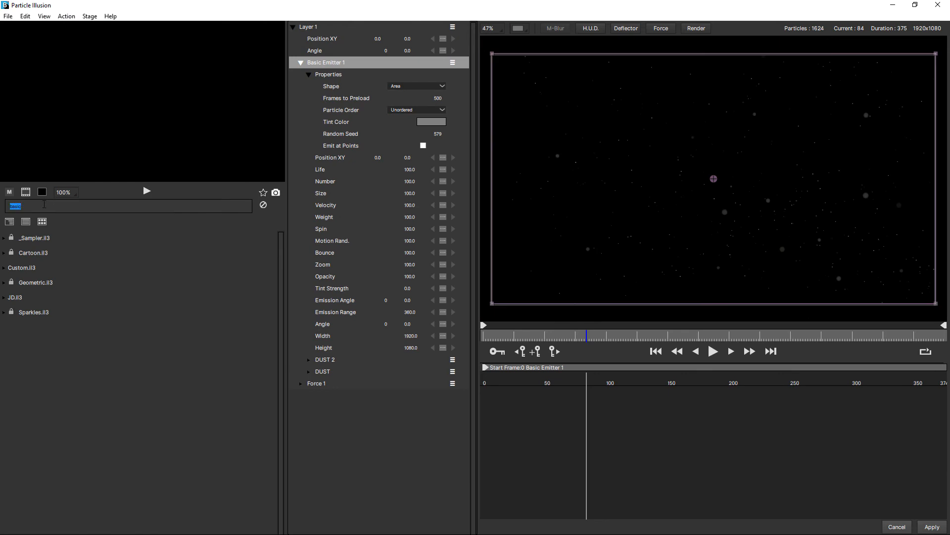
pyautogui.write('dust')
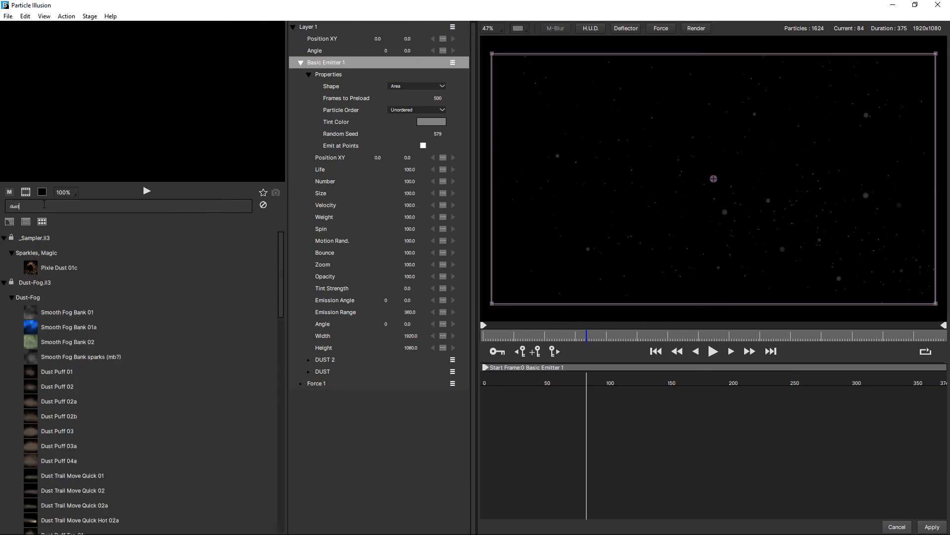
pyautogui.doubleClick(44, 204)
pyautogui.write('drifting du')
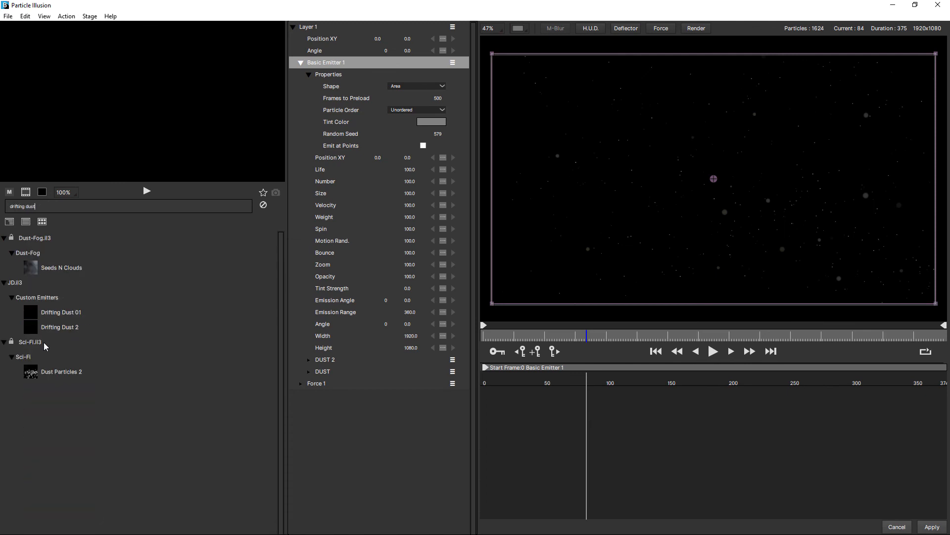
pyautogui.click(55, 328)
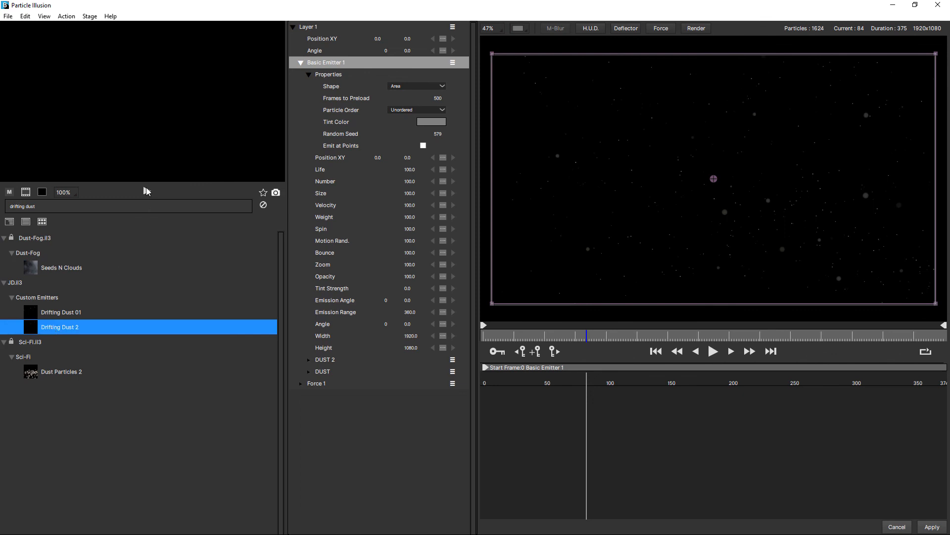
pyautogui.click(148, 191)
pyautogui.click(146, 191)
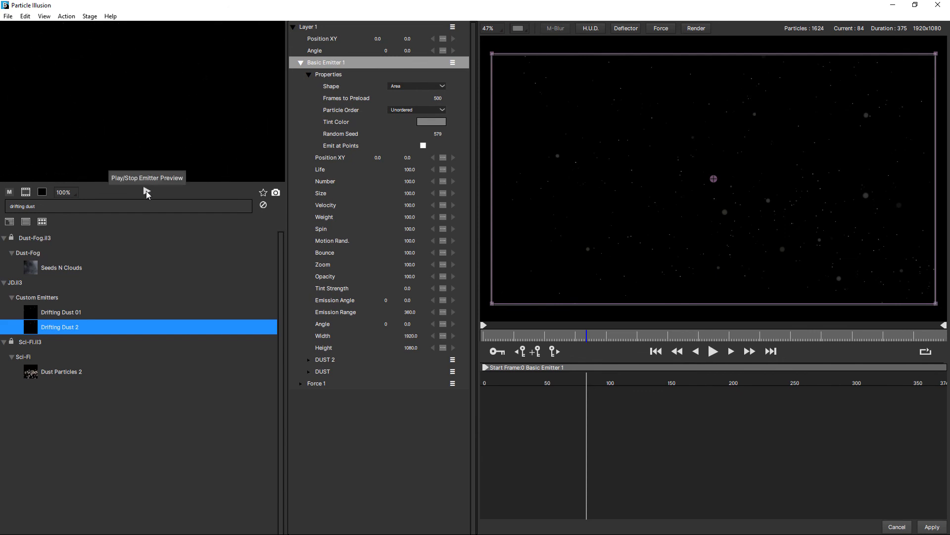